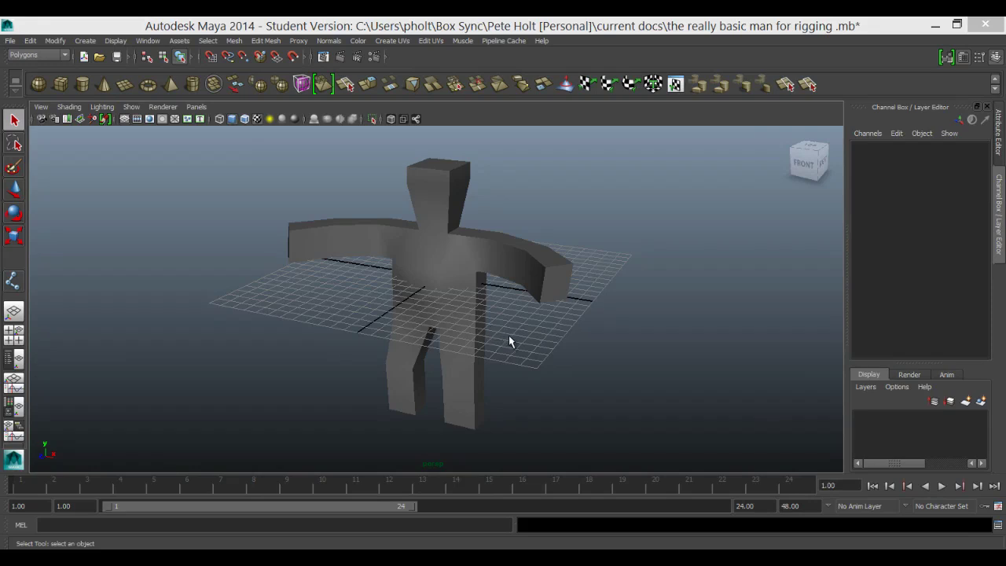
# - Change the menu set from Polygons to Animation
pyautogui.keyDown('alt'); pyautogui.moveTo(511, 342); pyautogui.dragTo(573, 389); pyautogui.keyUp('alt')
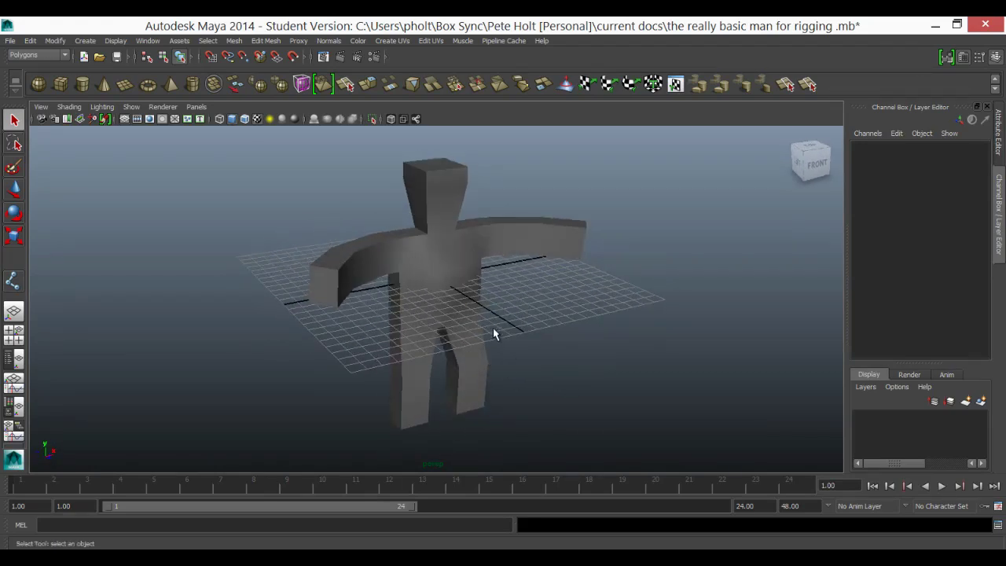
pyautogui.keyDown('alt'); pyautogui.moveTo(489, 330); pyautogui.dragTo(495, 384, button='middle'); pyautogui.keyUp('alt')
pyautogui.keyDown('alt'); pyautogui.moveTo(495, 383); pyautogui.dragTo(454, 358); pyautogui.keyUp('alt')
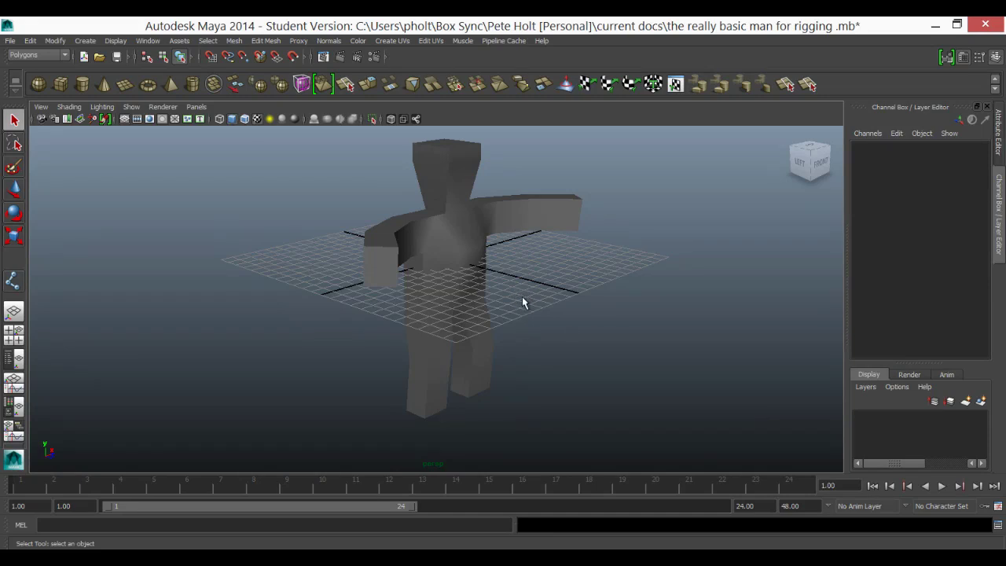
pyautogui.keyDown('alt'); pyautogui.moveTo(521, 308); pyautogui.dragTo(414, 332); pyautogui.keyUp('alt')
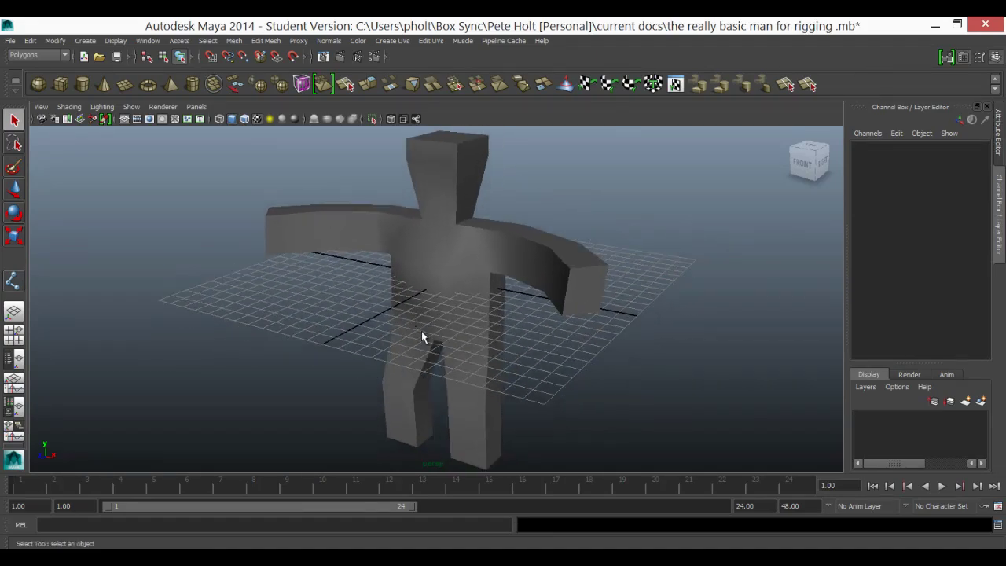
pyautogui.keyDown('alt'); pyautogui.moveTo(464, 354); pyautogui.dragTo(467, 348); pyautogui.keyUp('alt')
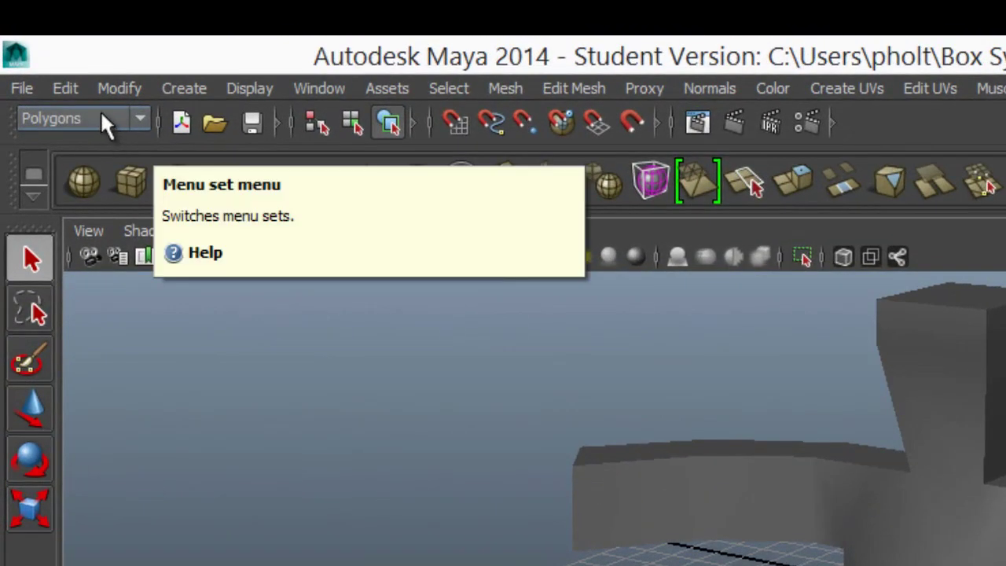
pyautogui.click(86, 111)
pyautogui.click(90, 142)
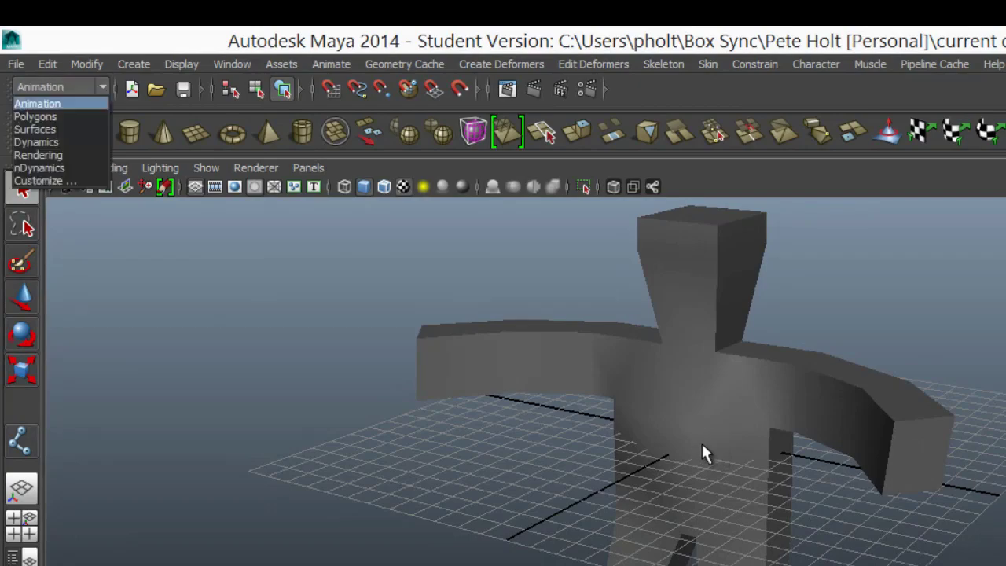
# - Select the polygon man mesh and bring up the hotbox
pyautogui.click(702, 445)
pyautogui.press('space')
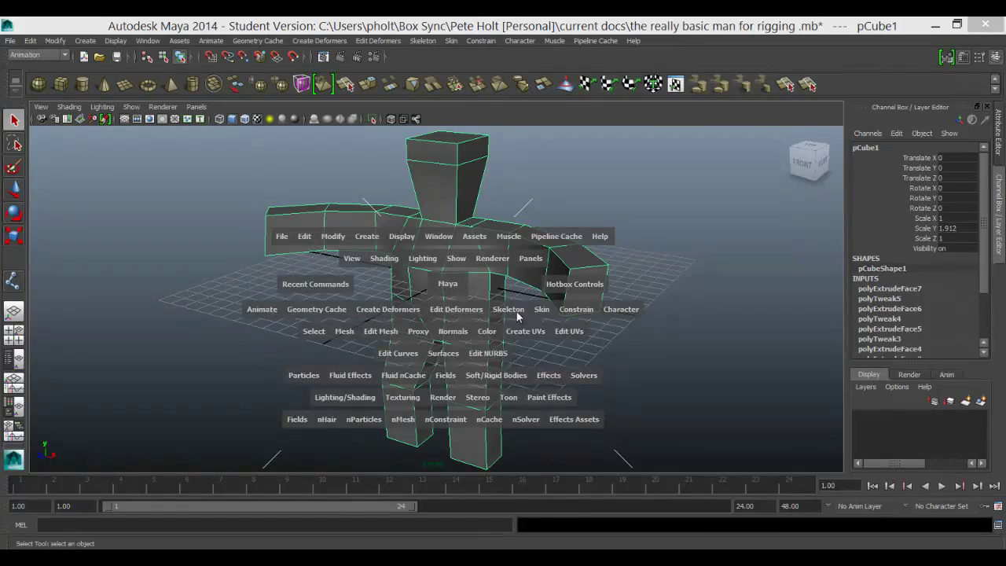
pyautogui.press('space')
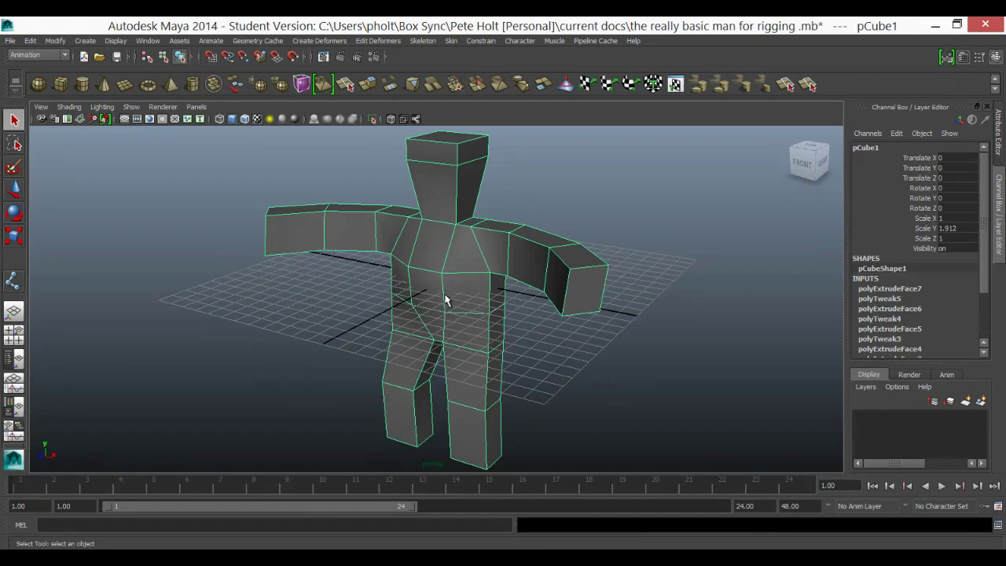
pyautogui.press('space')
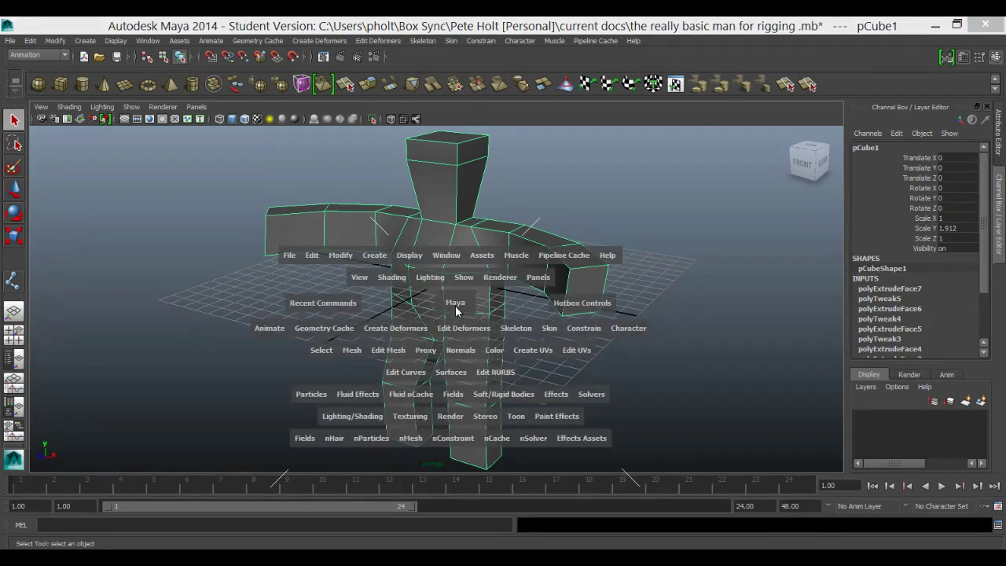
# - Show the Front view in wireframe with Snap to Grid on, and open the Skeleton menu
pyautogui.moveTo(455, 305); pyautogui.dragTo(458, 333)
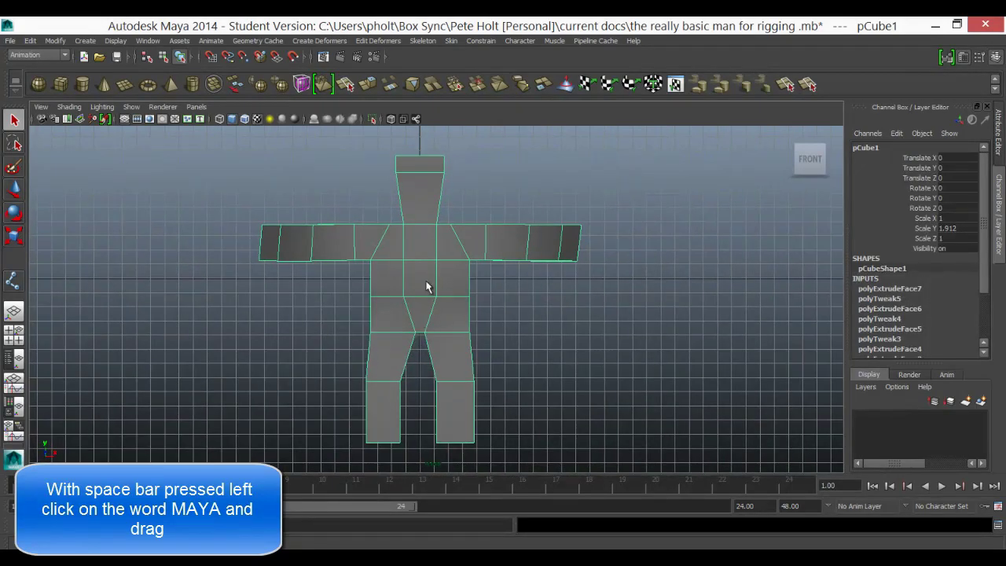
pyautogui.click(212, 60)
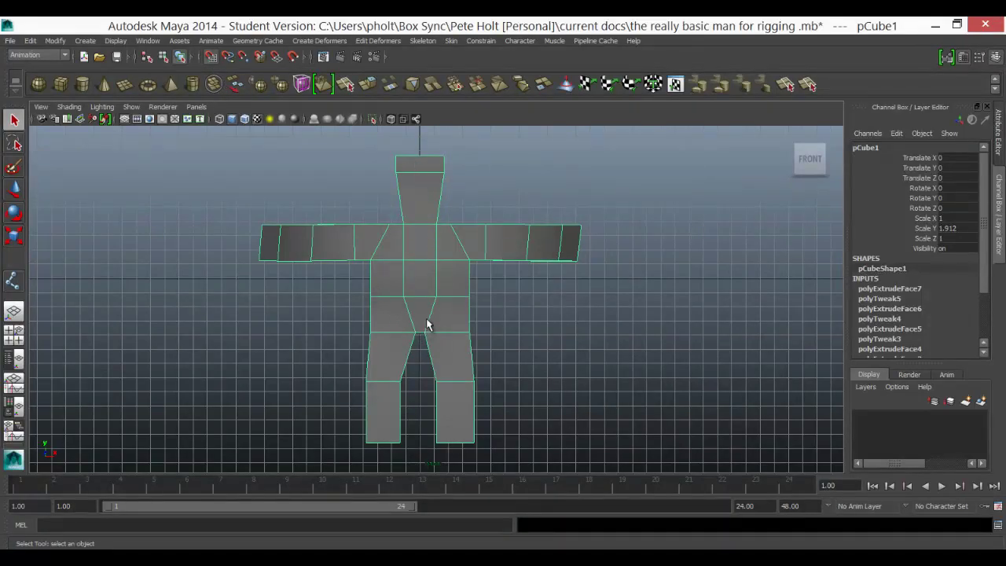
pyautogui.press('4')
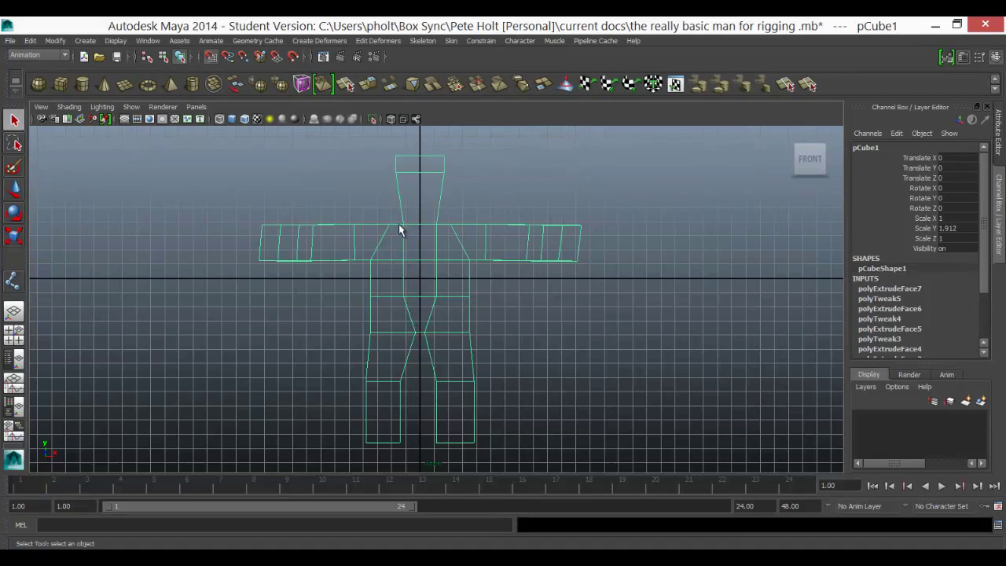
pyautogui.click(424, 40)
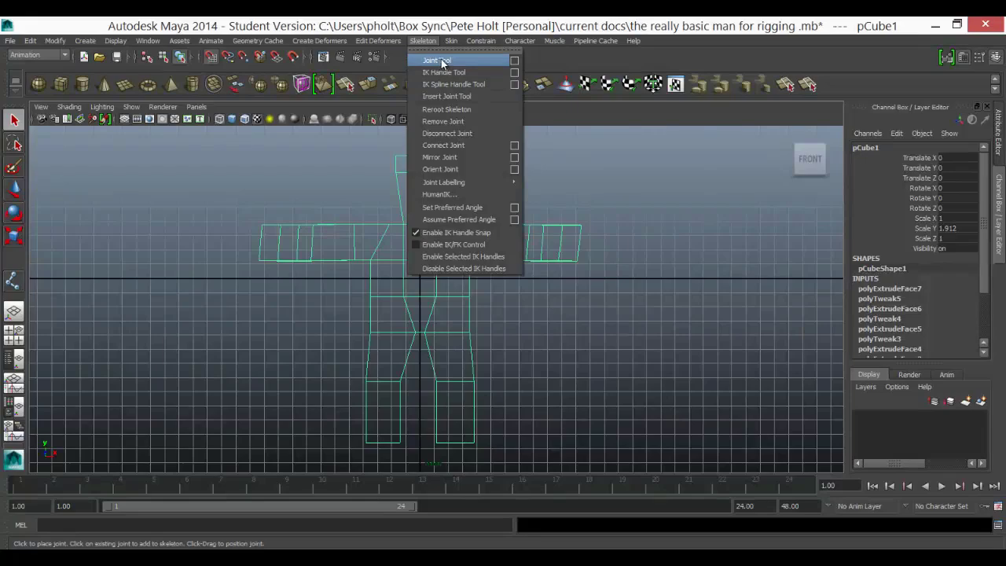
# - Place six joints up the man's centre line, from the crotch through chest and neck to head top
pyautogui.click(441, 62)
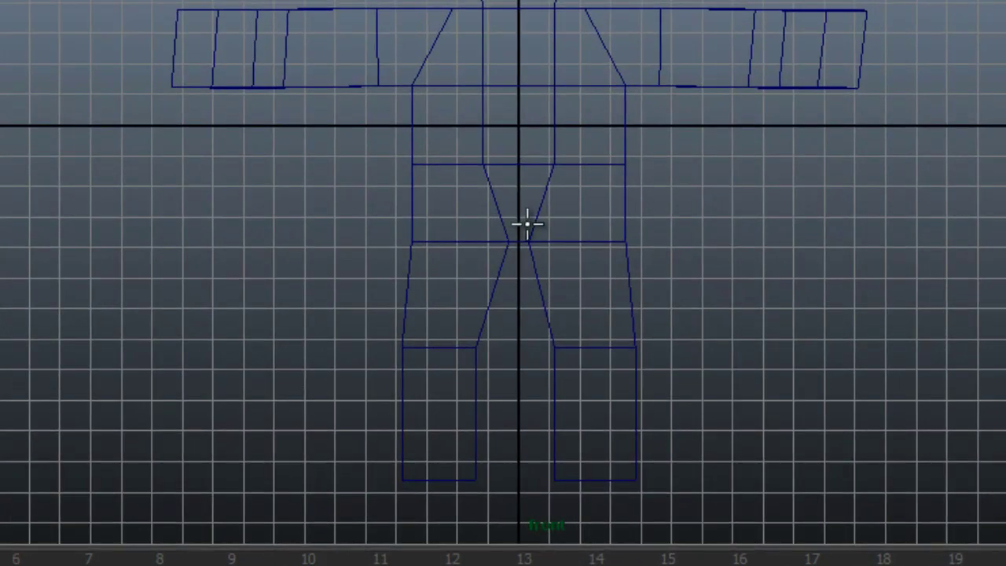
pyautogui.click(517, 247)
pyautogui.click(518, 156)
pyautogui.click(517, 91)
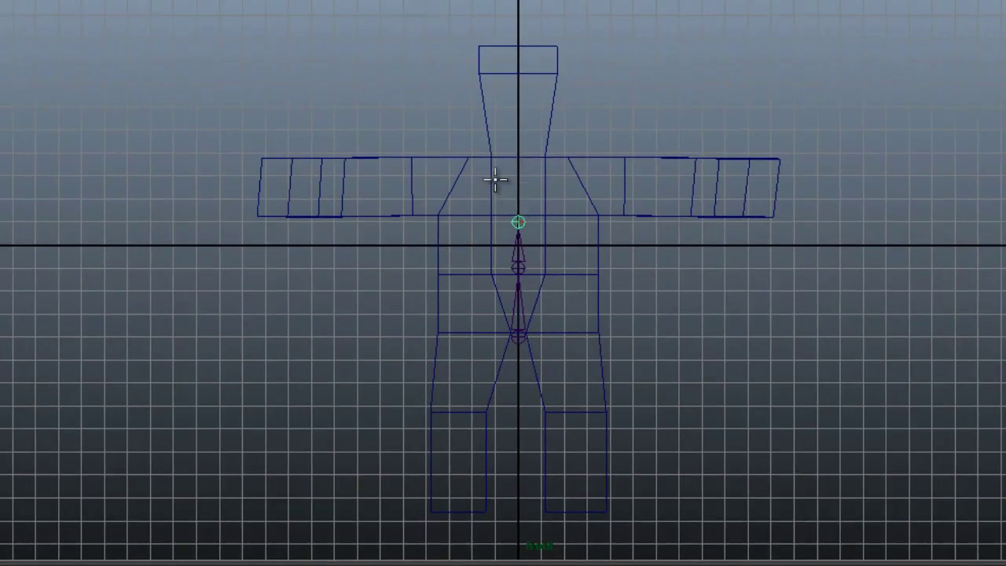
pyautogui.click(518, 153)
pyautogui.click(518, 102)
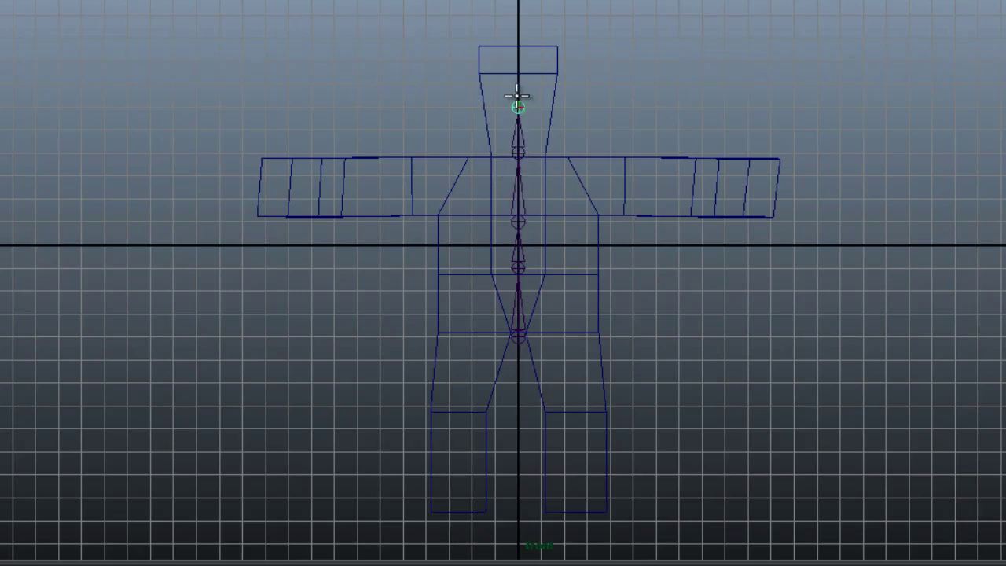
pyautogui.click(518, 38)
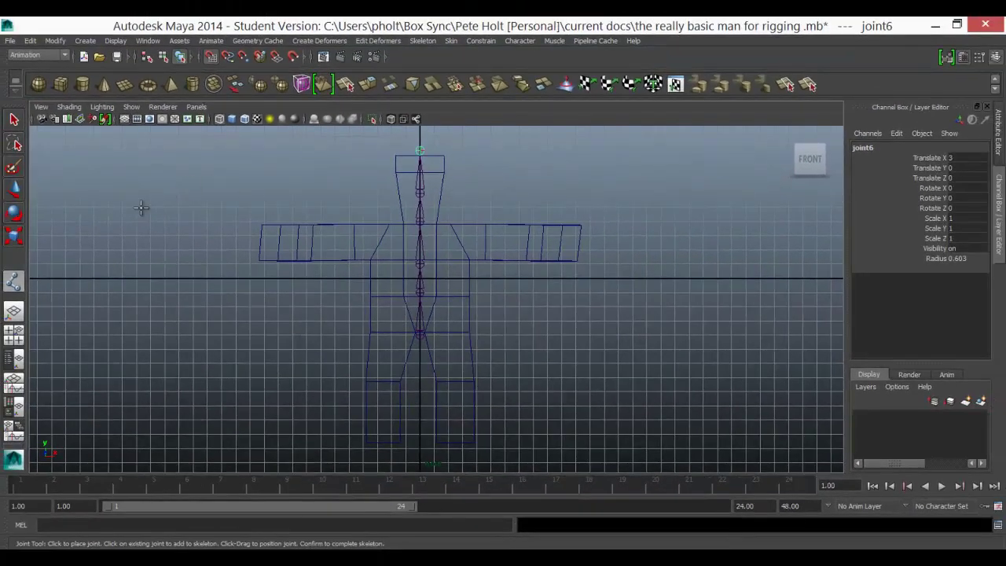
# - Use the Persp/Outliner layout and expand joint1 through joint4 to reveal joint5
pyautogui.click(14, 359)
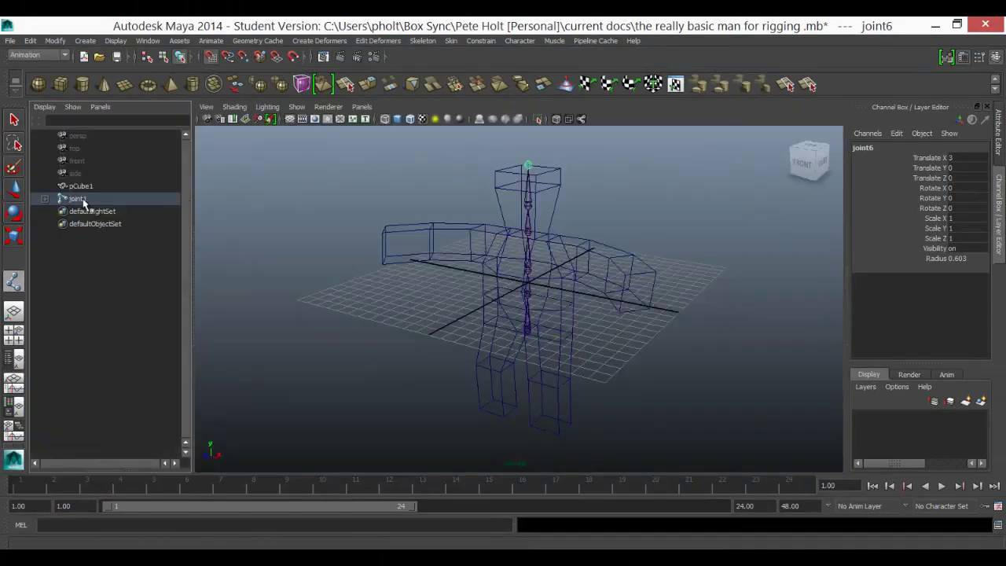
pyautogui.click(45, 198)
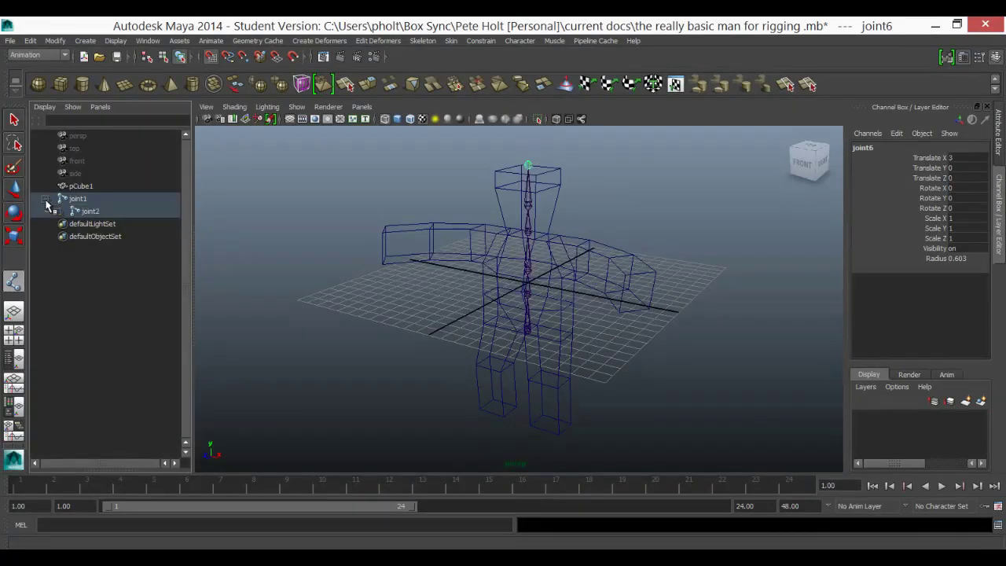
pyautogui.click(57, 210)
pyautogui.click(69, 224)
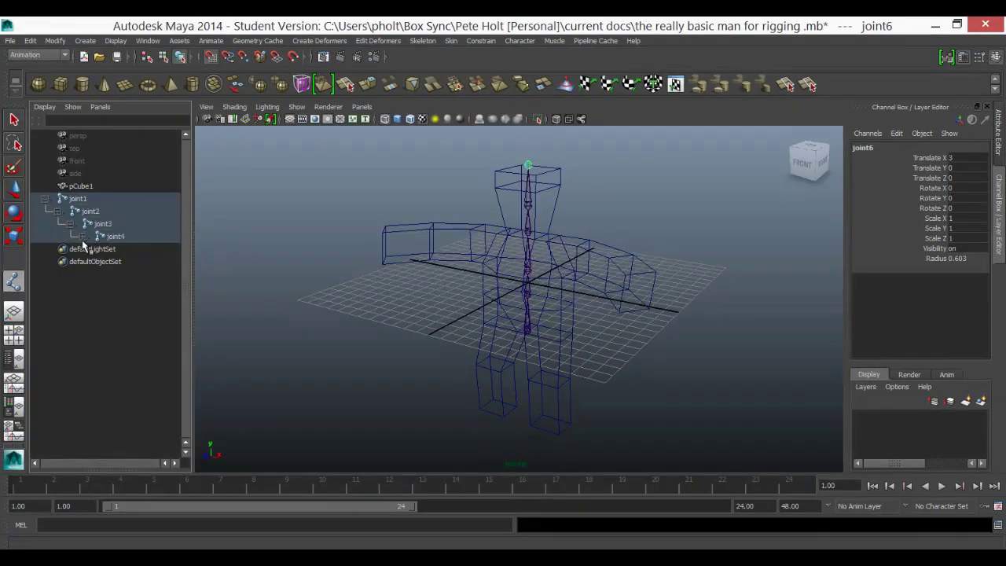
pyautogui.click(82, 235)
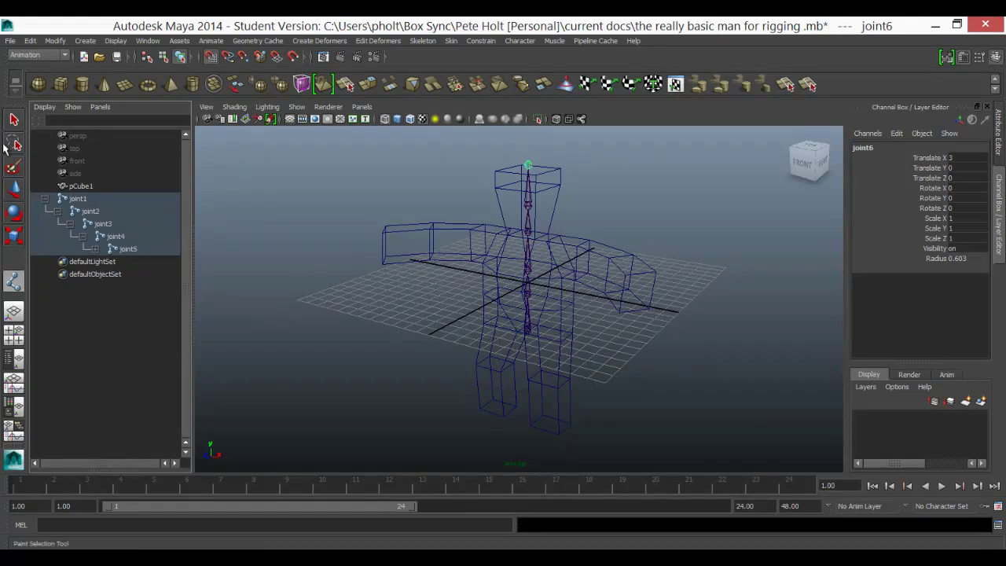
# - Select root joint1 and return the viewport to the Front view
pyautogui.click(14, 119)
pyautogui.click(74, 198)
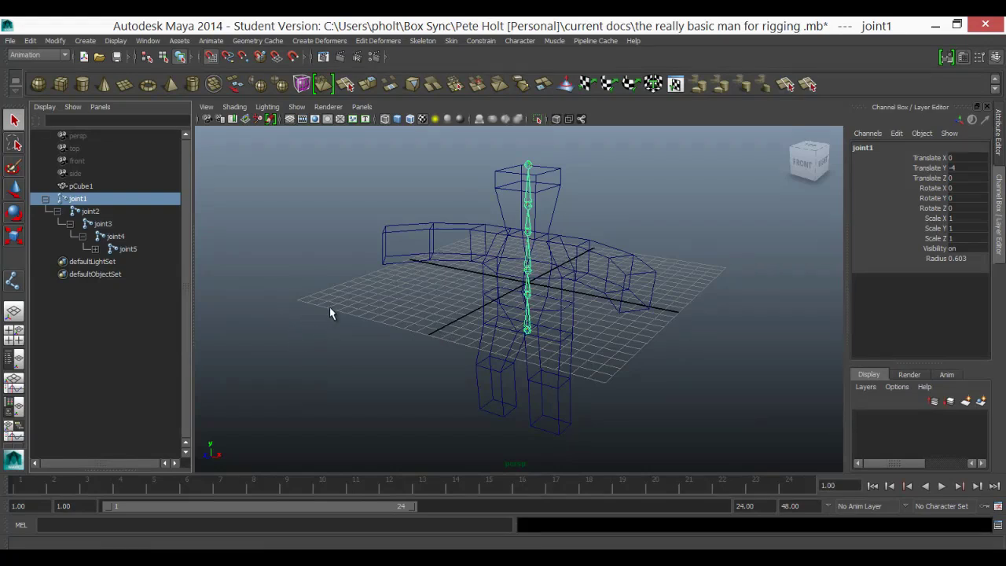
pyautogui.press('space')
pyautogui.moveTo(355, 296); pyautogui.dragTo(351, 349)
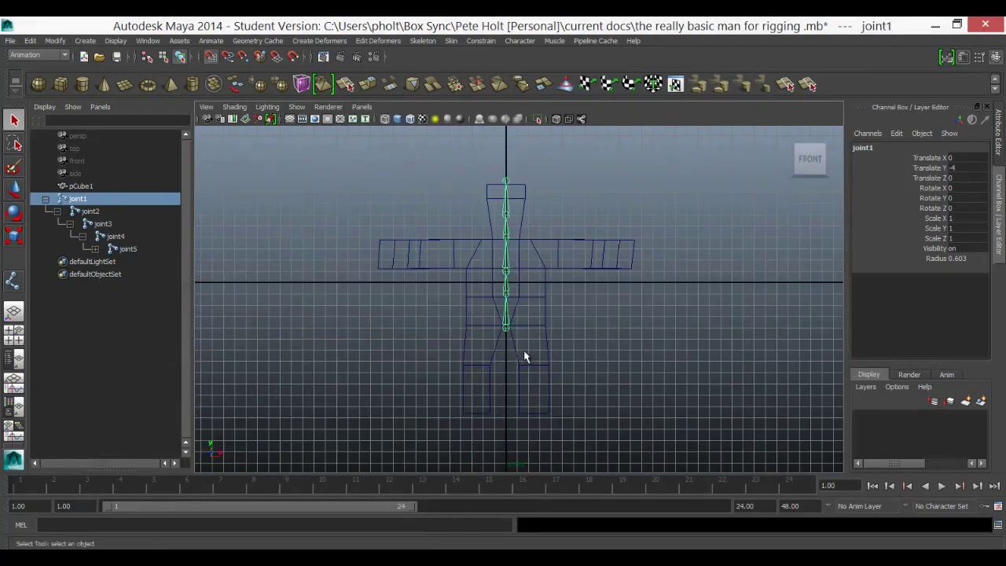
pyautogui.scroll(3, 511, 350)
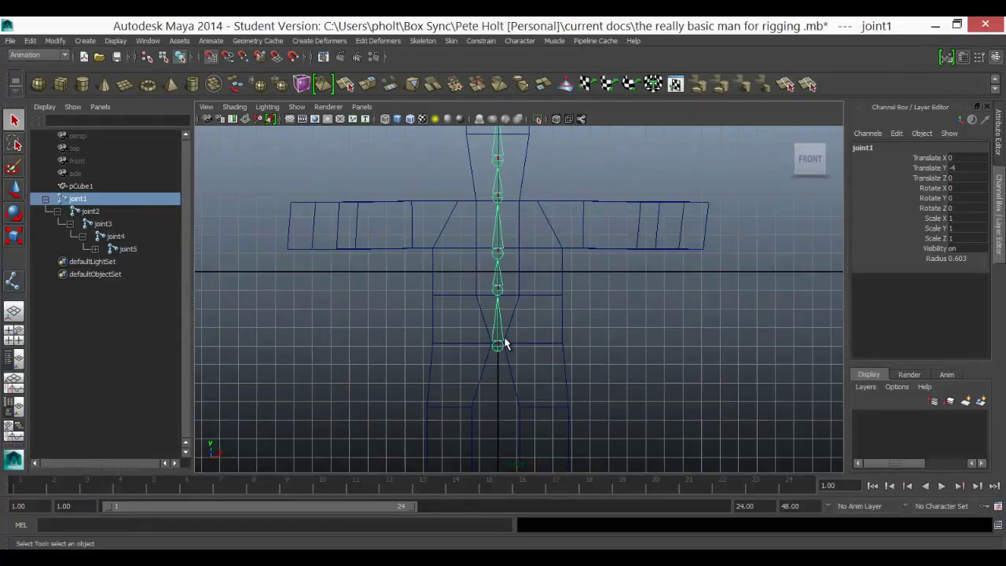
# - Draw a four-joint chain from the screen-left shoulder out to the wrist, finishing with the Select Tool
pyautogui.click(13, 280)
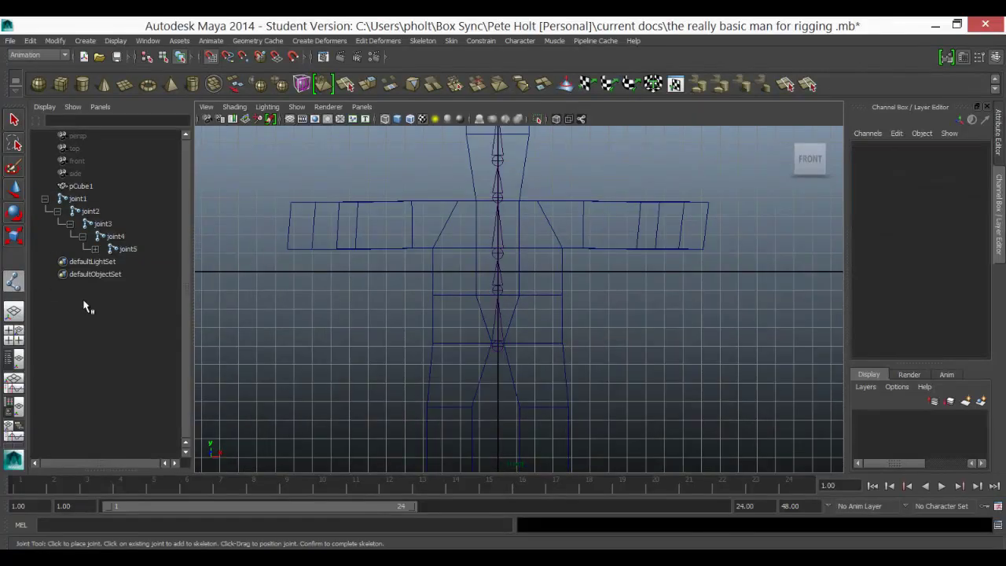
pyautogui.click(458, 219)
pyautogui.click(404, 216)
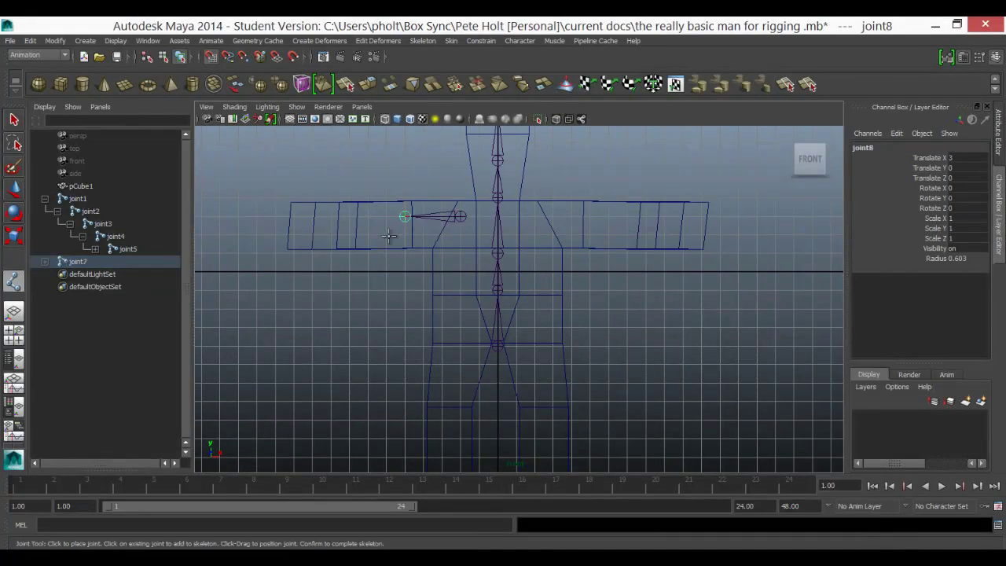
pyautogui.click(348, 216)
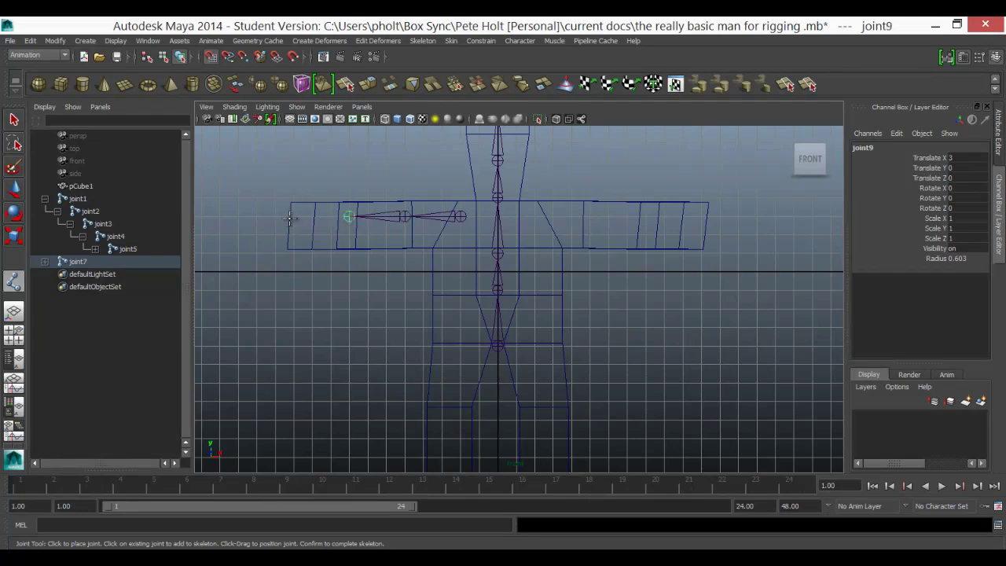
pyautogui.click(291, 217)
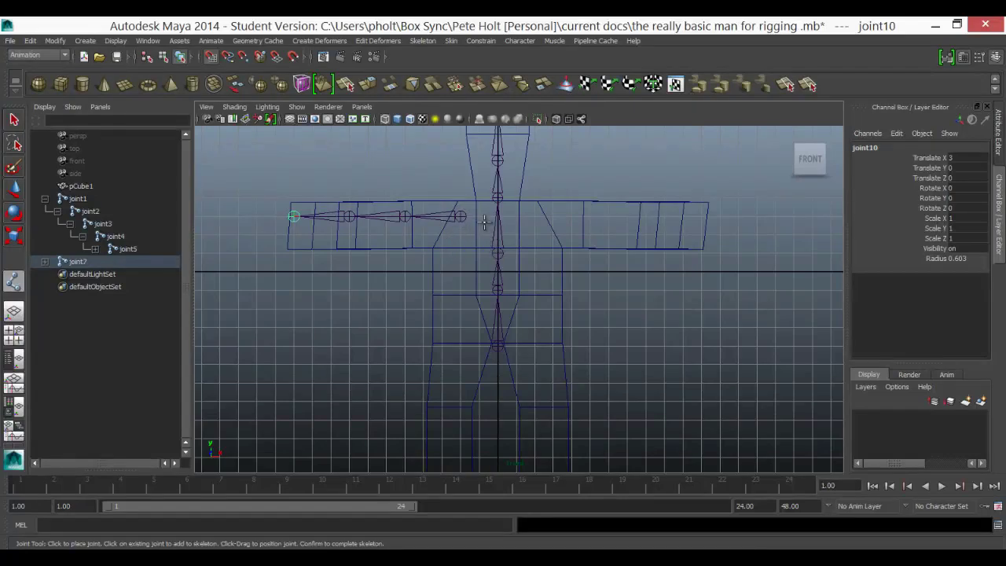
pyautogui.click(14, 119)
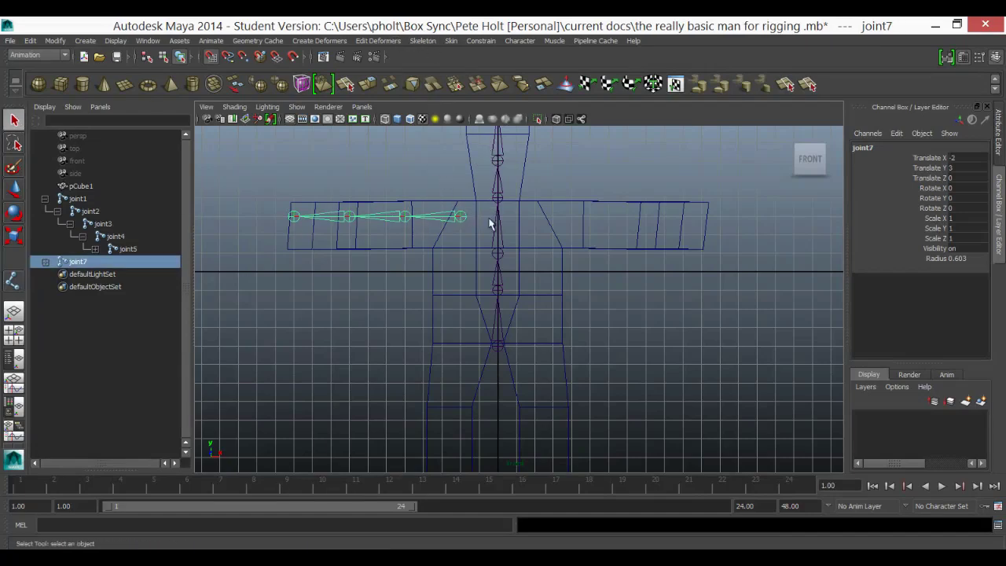
# - Mirror the arm chain with default settings, then undo it
pyautogui.click(421, 41)
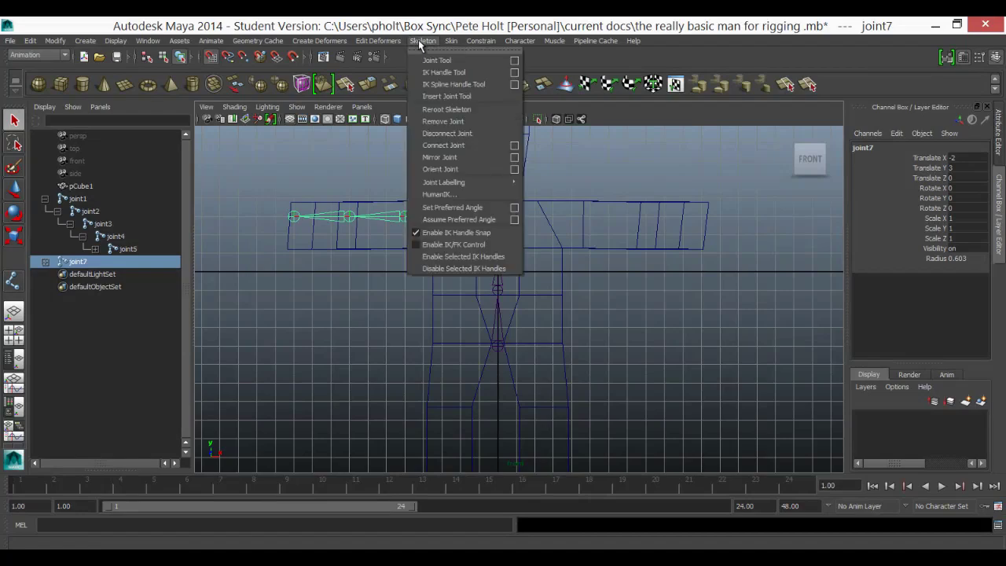
pyautogui.click(451, 157)
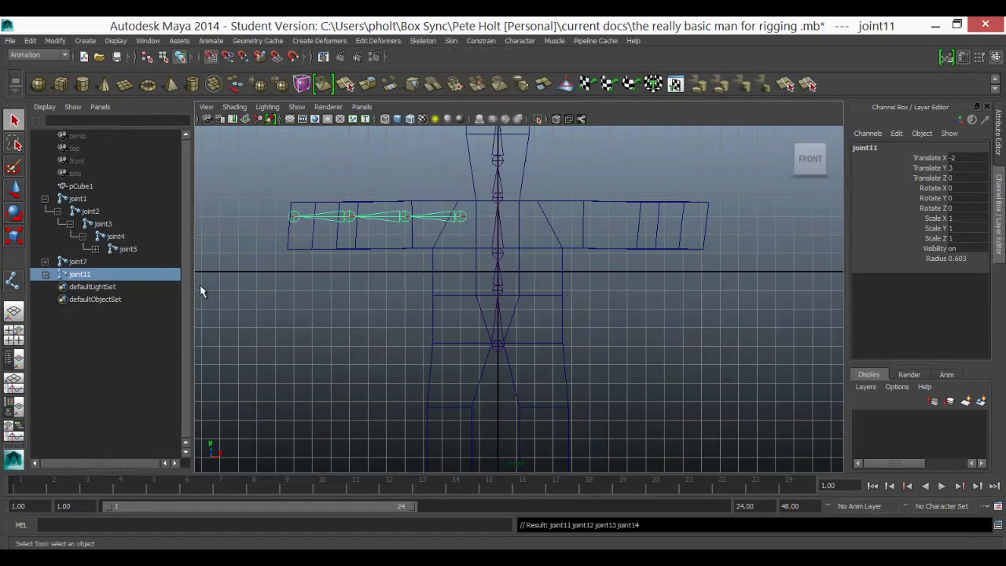
pyautogui.hotkey('ctrl', 'z')
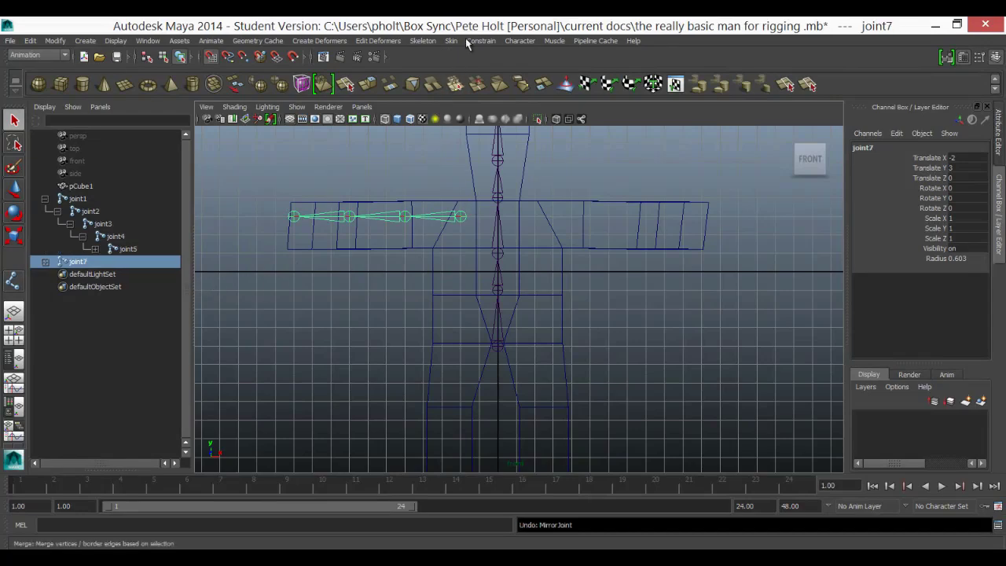
# - Mirror the arm chain across the YZ plane using the Mirror Joint options
pyautogui.click(428, 42)
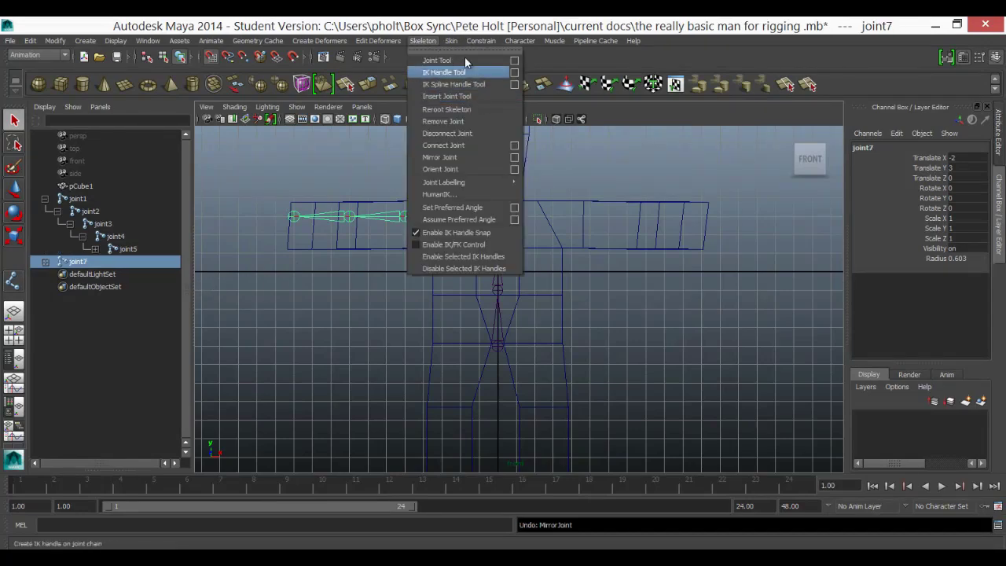
pyautogui.click(513, 158)
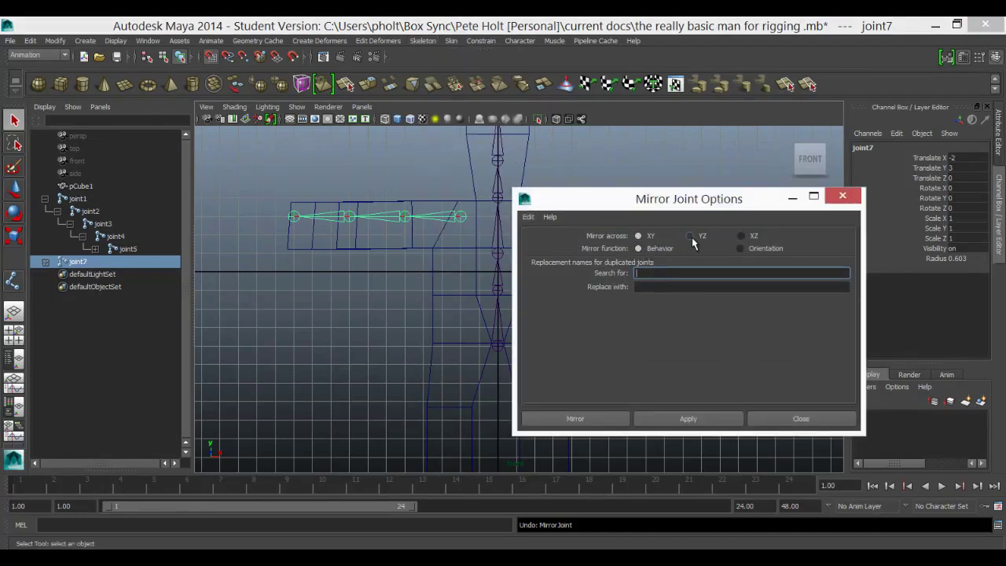
pyautogui.click(705, 419)
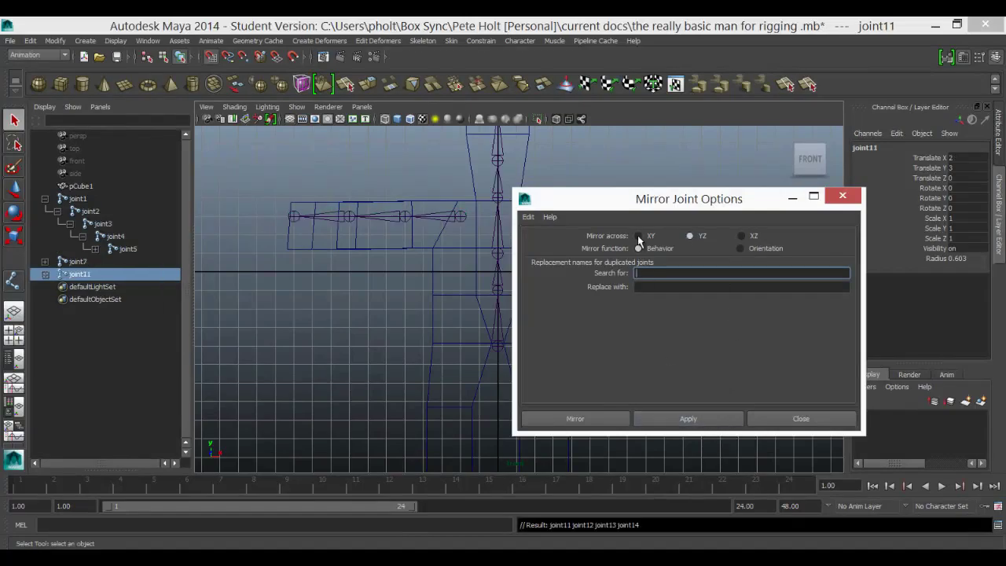
pyautogui.moveTo(621, 202); pyautogui.dragTo(473, 276)
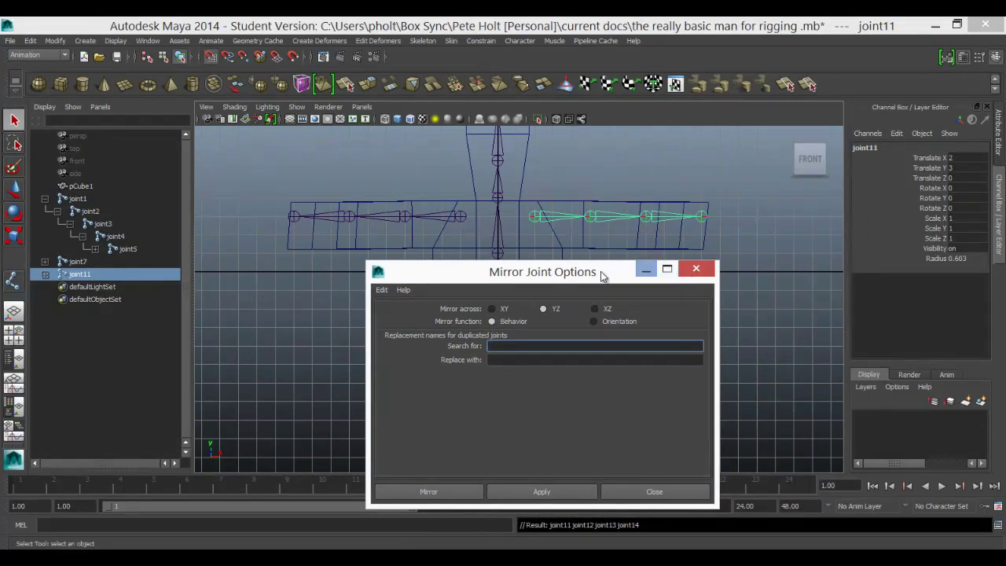
pyautogui.moveTo(597, 281); pyautogui.dragTo(449, 200)
pyautogui.click(533, 198)
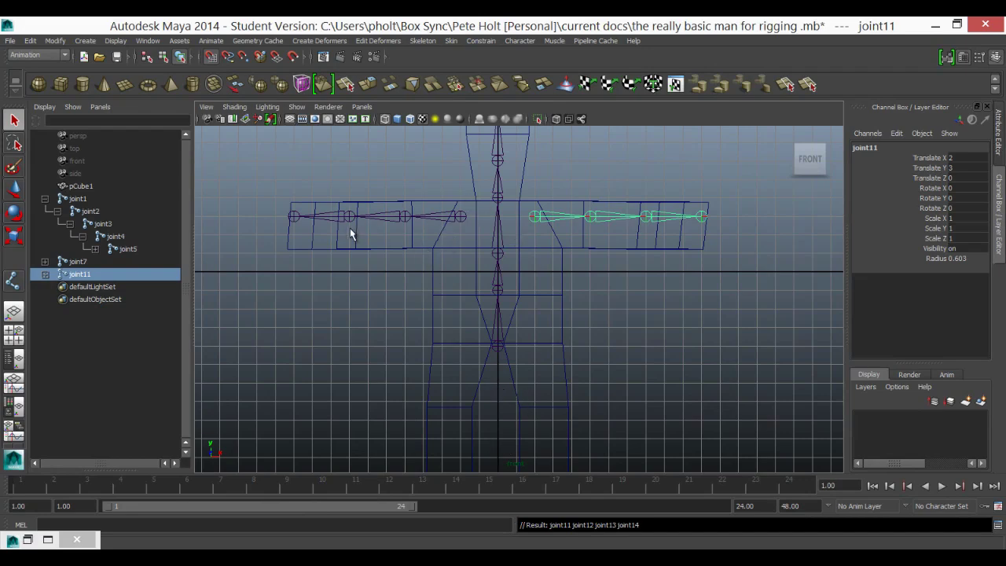
pyautogui.scroll(-2, 478, 377)
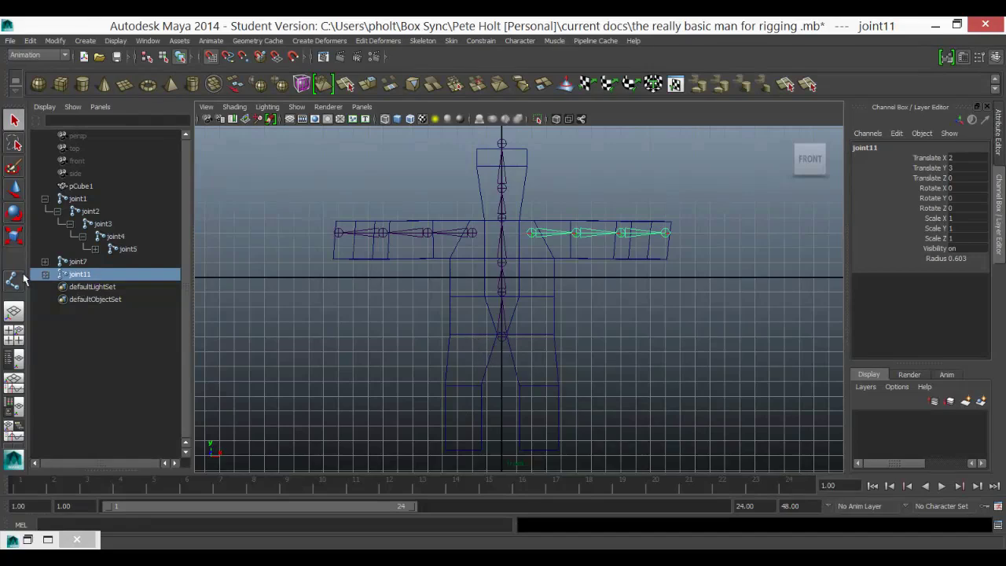
# - Place hip, knee and ankle joints inside the screen-left leg
pyautogui.click(421, 41)
pyautogui.click(449, 41)
pyautogui.click(422, 41)
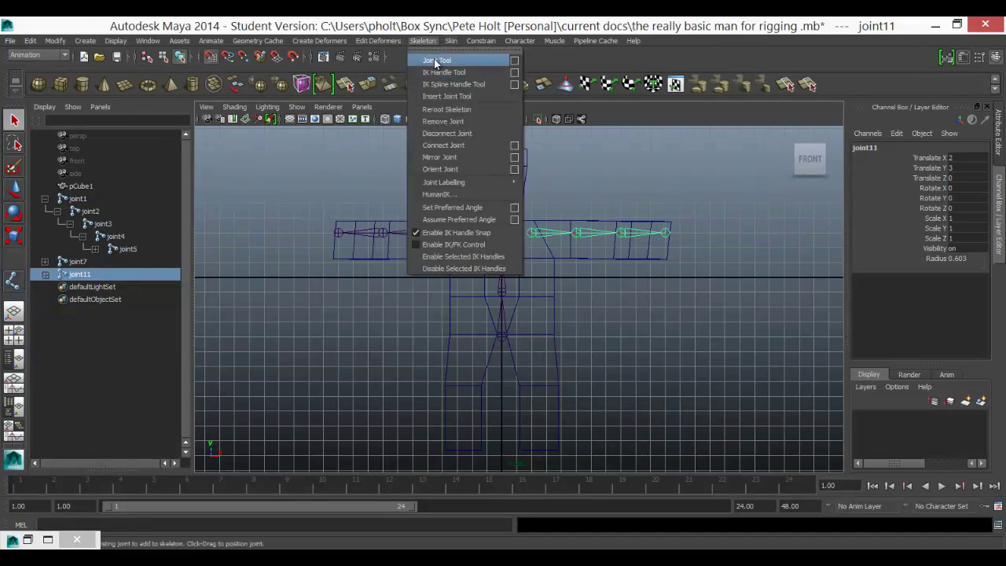
pyautogui.click(435, 62)
pyautogui.click(470, 336)
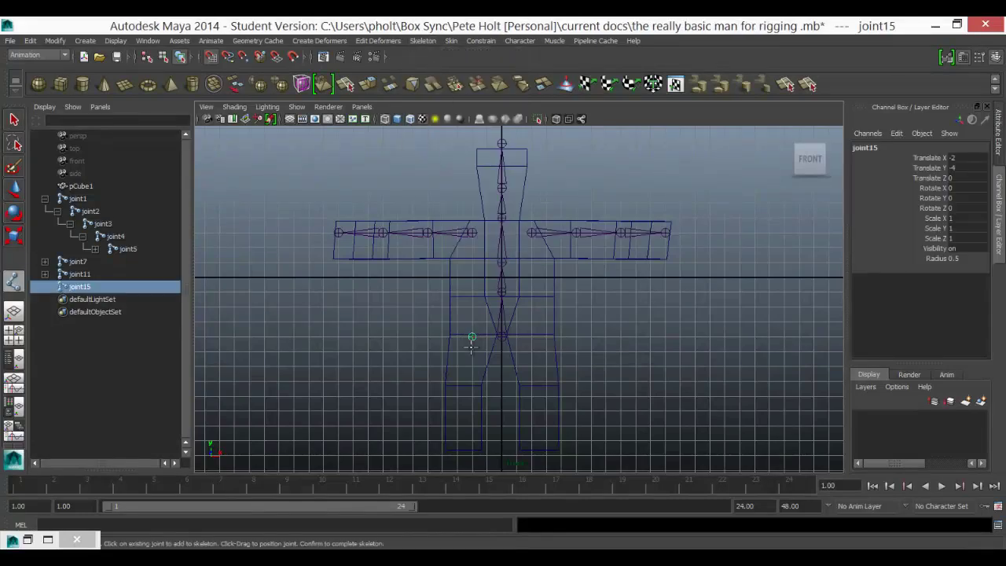
pyautogui.click(457, 396)
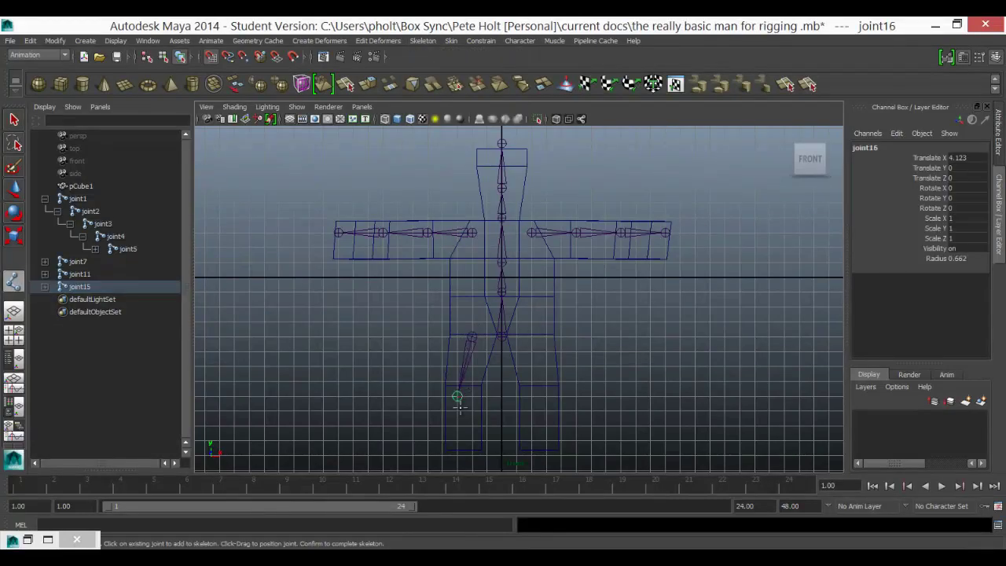
pyautogui.click(456, 455)
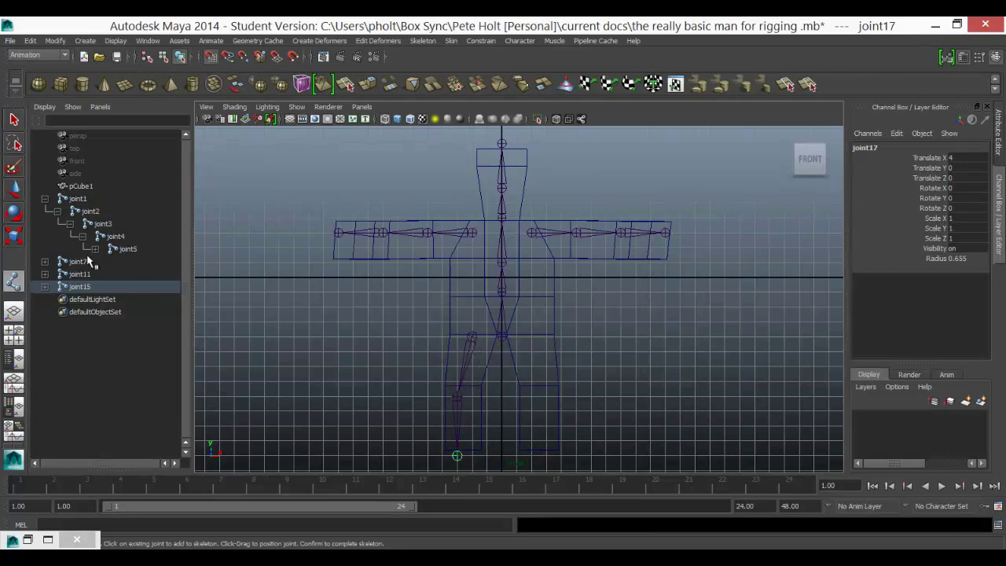
# - Select joint15 and mirror the leg chain into the other leg
pyautogui.click(73, 286)
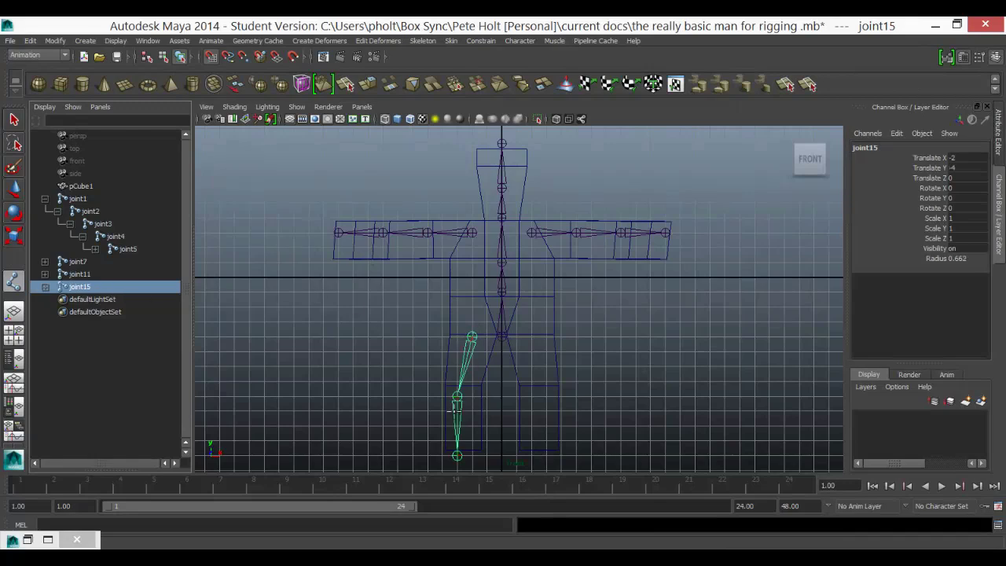
pyautogui.click(416, 41)
pyautogui.click(439, 154)
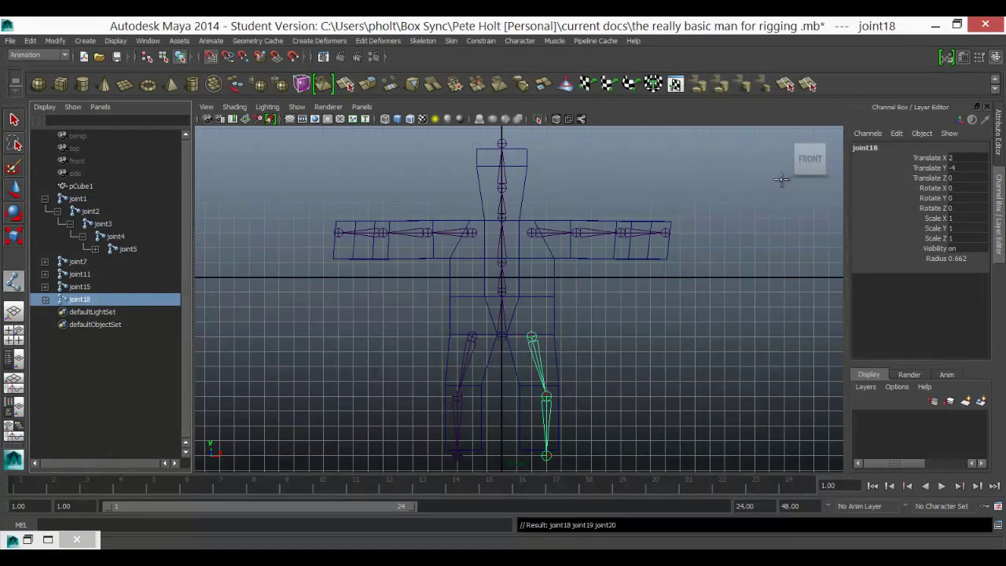
# - In the perspective view, select both knee joints and offset them along Z
pyautogui.press('space')
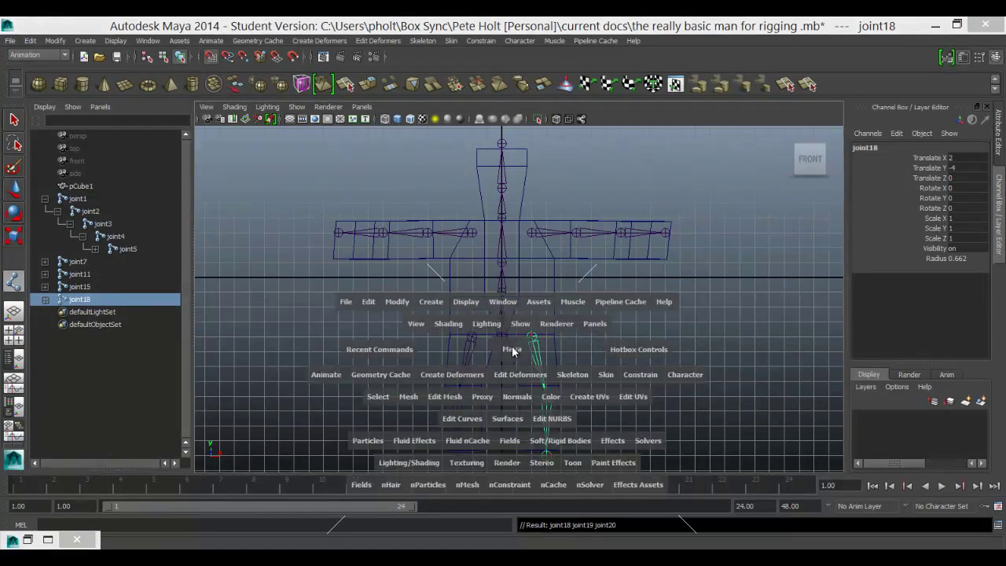
pyautogui.moveTo(512, 351); pyautogui.dragTo(509, 319)
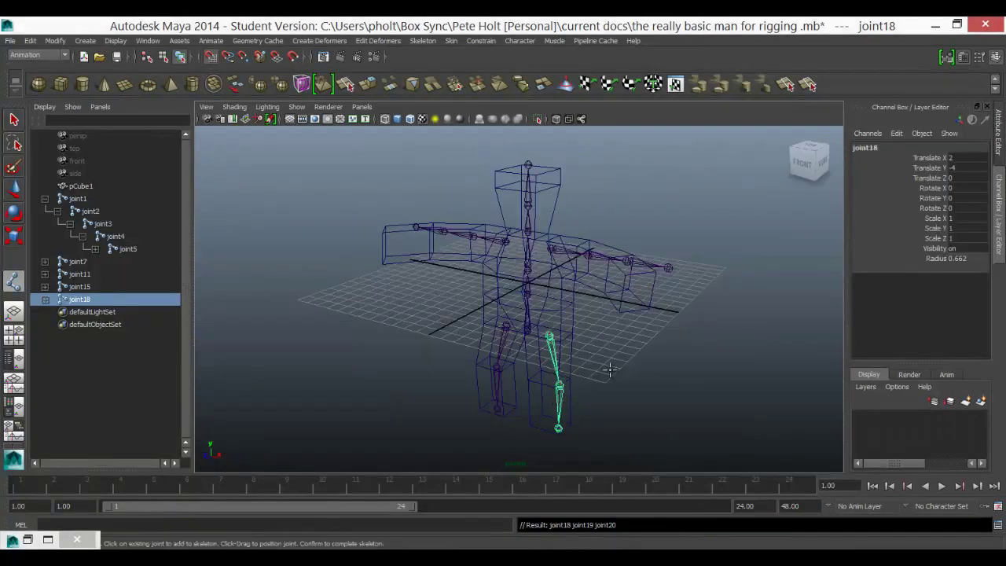
pyautogui.keyDown('alt'); pyautogui.moveTo(600, 345); pyautogui.dragTo(487, 272); pyautogui.keyUp('alt')
pyautogui.click(12, 121)
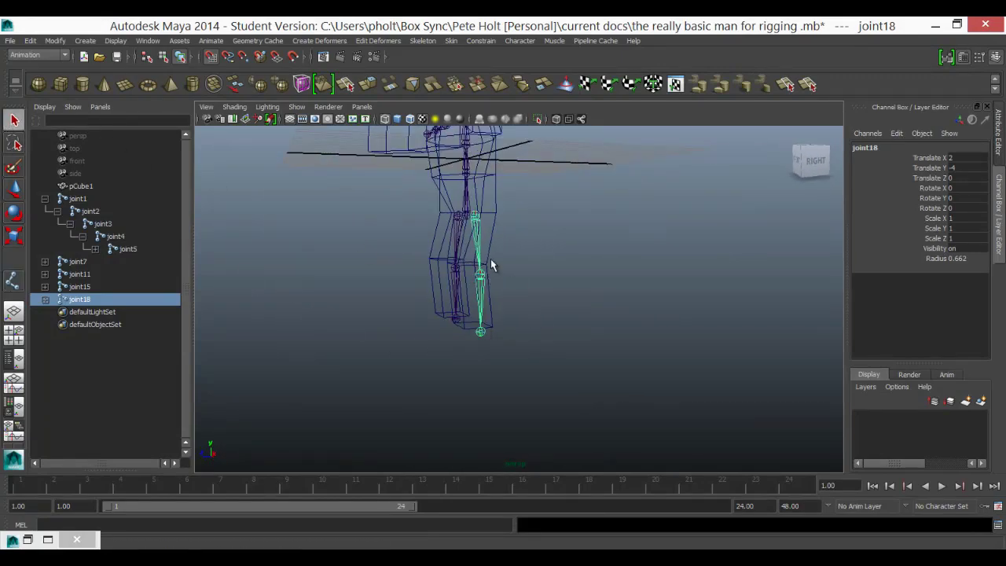
pyautogui.click(455, 272)
pyautogui.click(480, 278)
pyautogui.press('capslock')
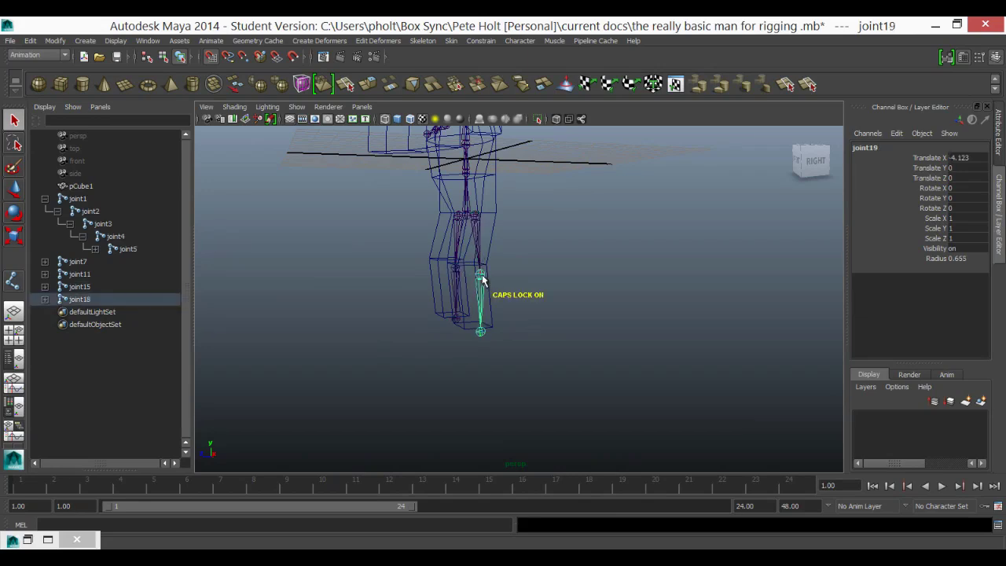
pyautogui.press('capslock')
pyautogui.keyDown('shift'); pyautogui.click(454, 267); pyautogui.keyUp('shift')
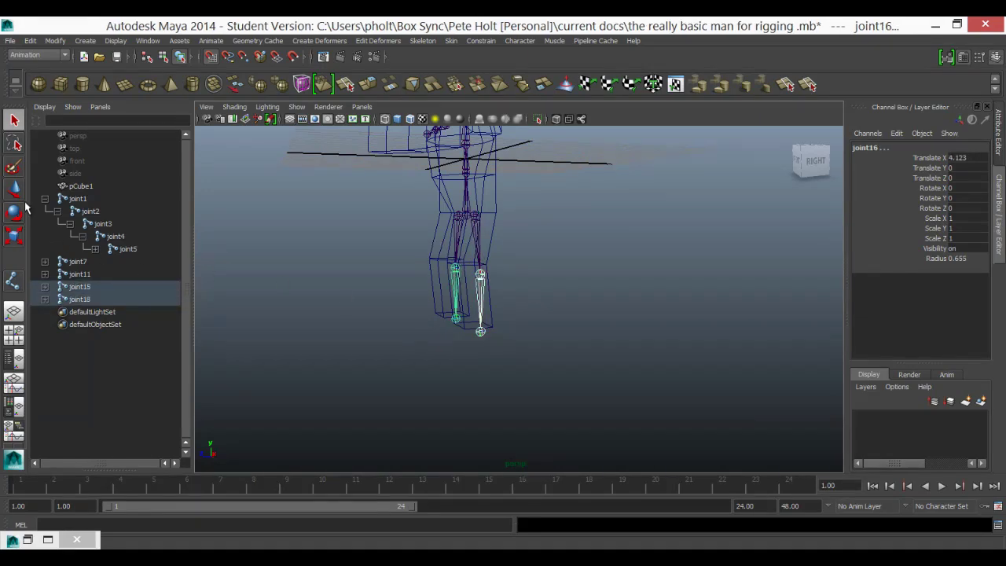
pyautogui.press('w')
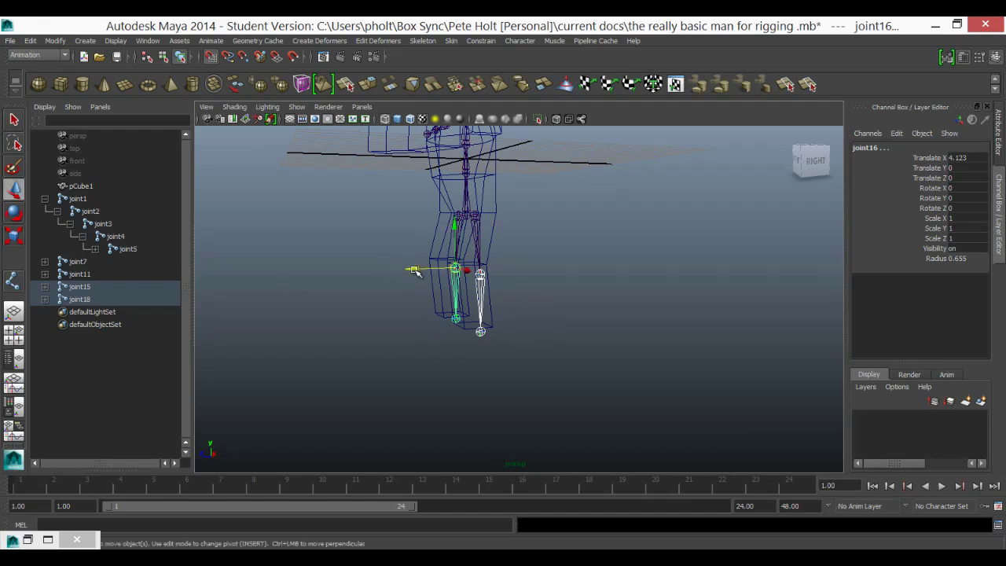
pyautogui.moveTo(416, 272)
pyautogui.mouseDown()
pyautogui.moveTo(405, 273)
pyautogui.moveTo(422, 272)
pyautogui.mouseUp()
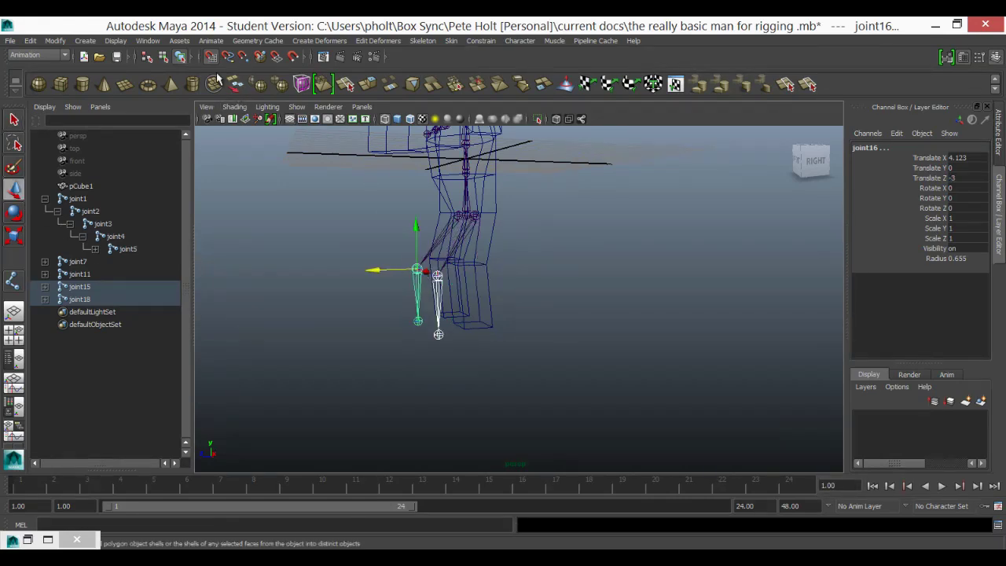
pyautogui.moveTo(378, 270); pyautogui.dragTo(401, 273)
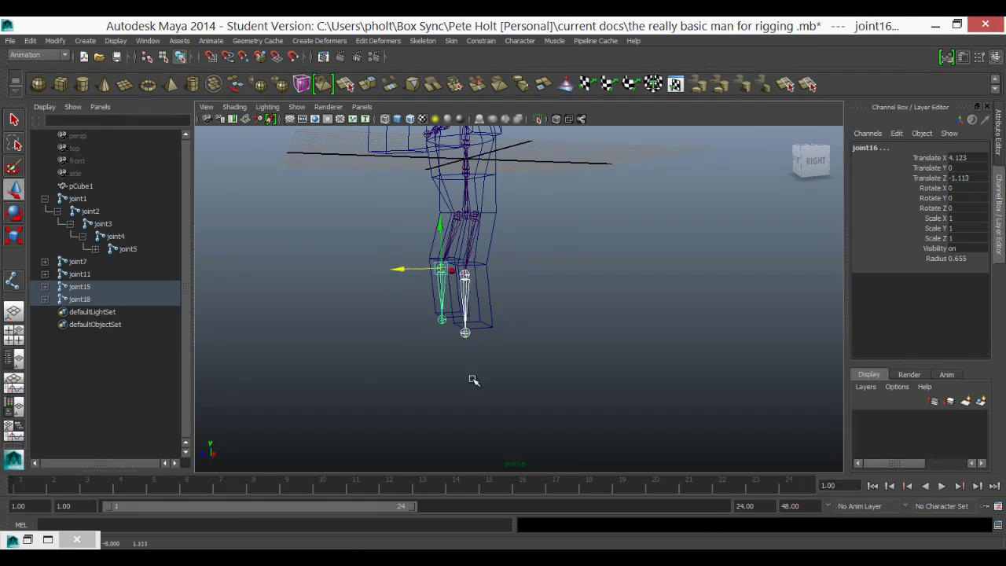
pyautogui.moveTo(442, 224); pyautogui.dragTo(442, 218)
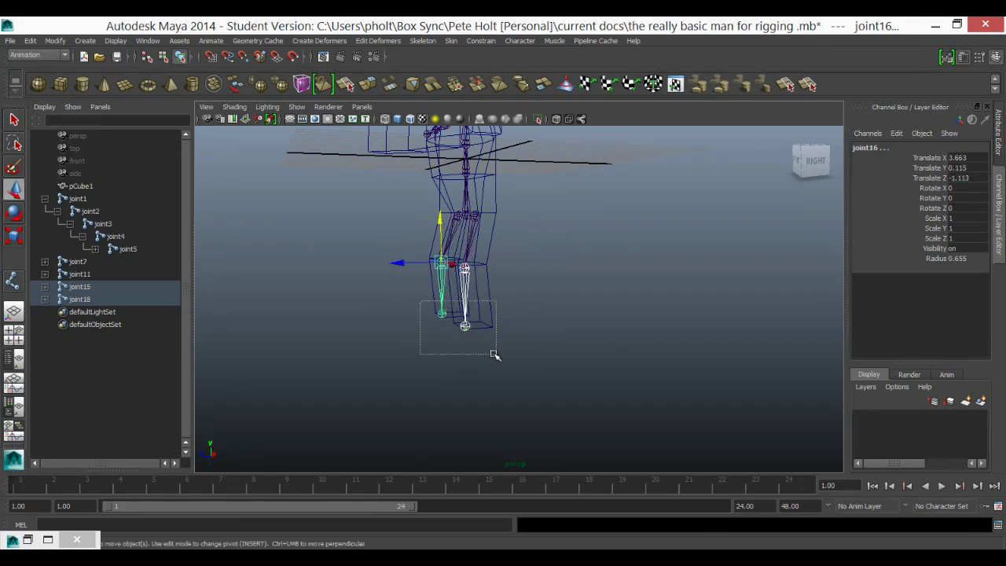
# - Select joint20 and move it along Z to -0.778
pyautogui.click(414, 292)
pyautogui.click(442, 316)
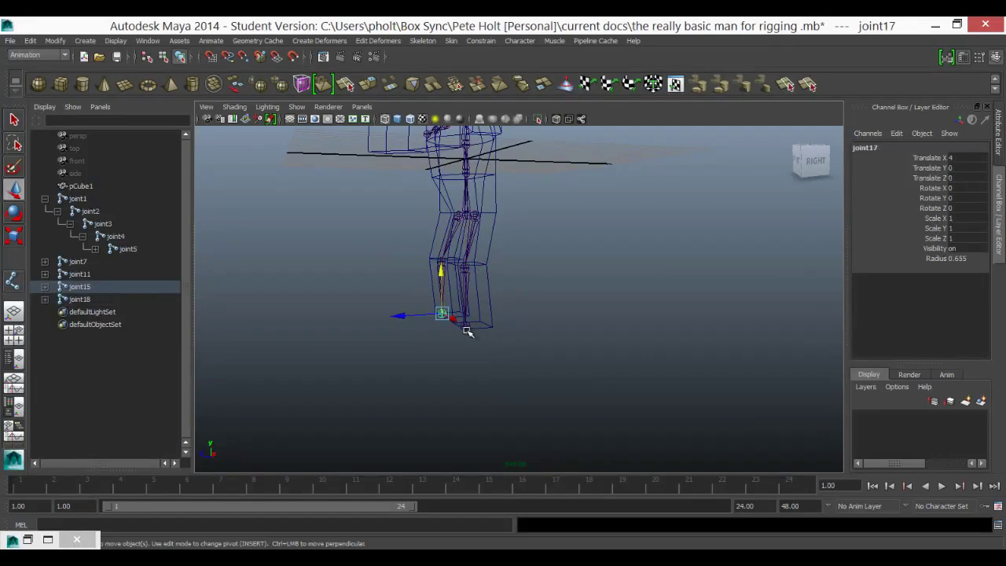
pyautogui.click(465, 327)
pyautogui.moveTo(422, 330); pyautogui.dragTo(434, 330)
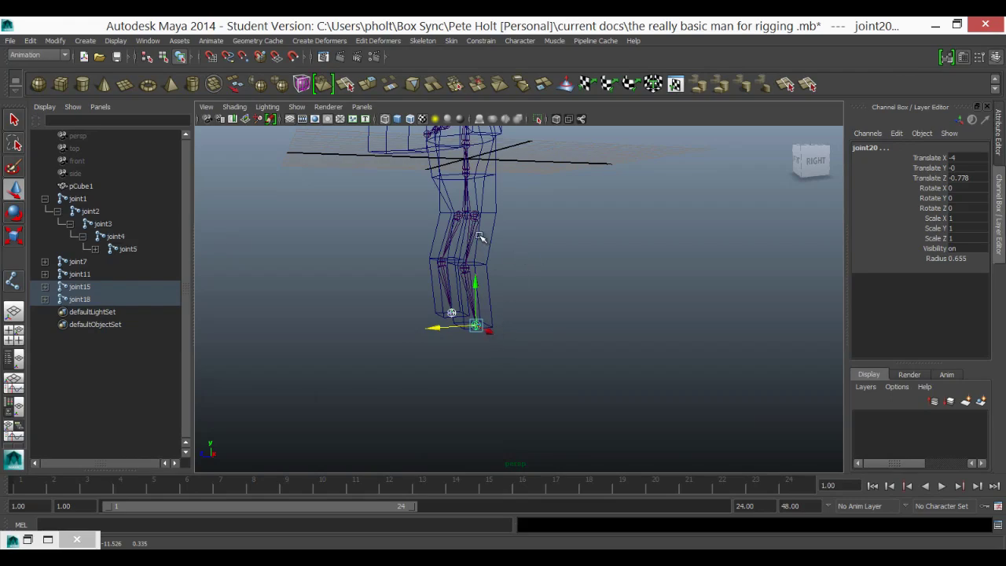
pyautogui.keyDown('alt'); pyautogui.moveTo(363, 222); pyautogui.dragTo(438, 251); pyautogui.keyUp('alt')
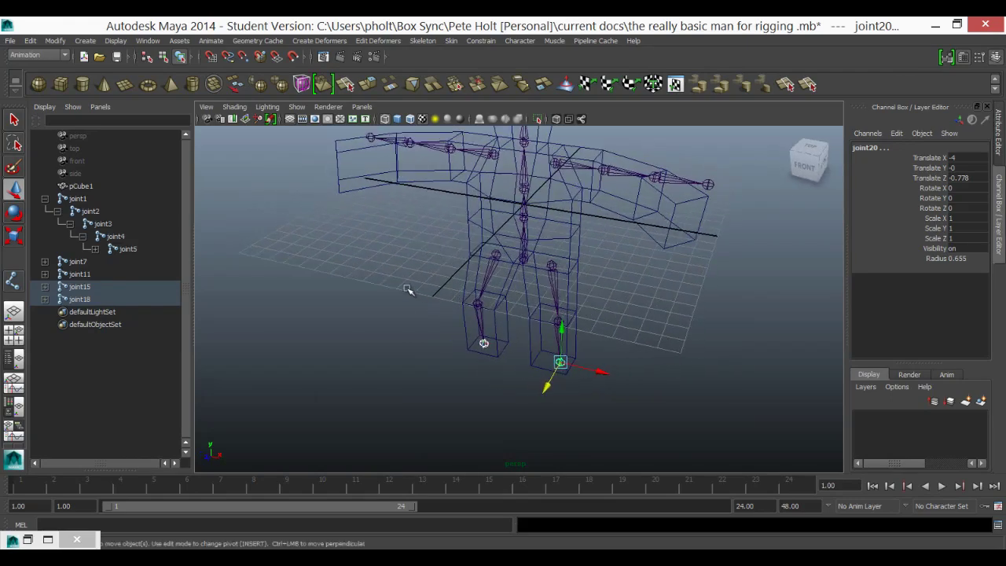
pyautogui.keyDown('alt'); pyautogui.moveTo(408, 288); pyautogui.dragTo(517, 260); pyautogui.keyUp('alt')
# - Select joint12 in the mirrored arm chain and shift it along X
pyautogui.click(588, 242)
pyautogui.keyDown('alt'); pyautogui.moveTo(705, 234); pyautogui.dragTo(488, 304); pyautogui.keyUp('alt')
pyautogui.click(480, 313)
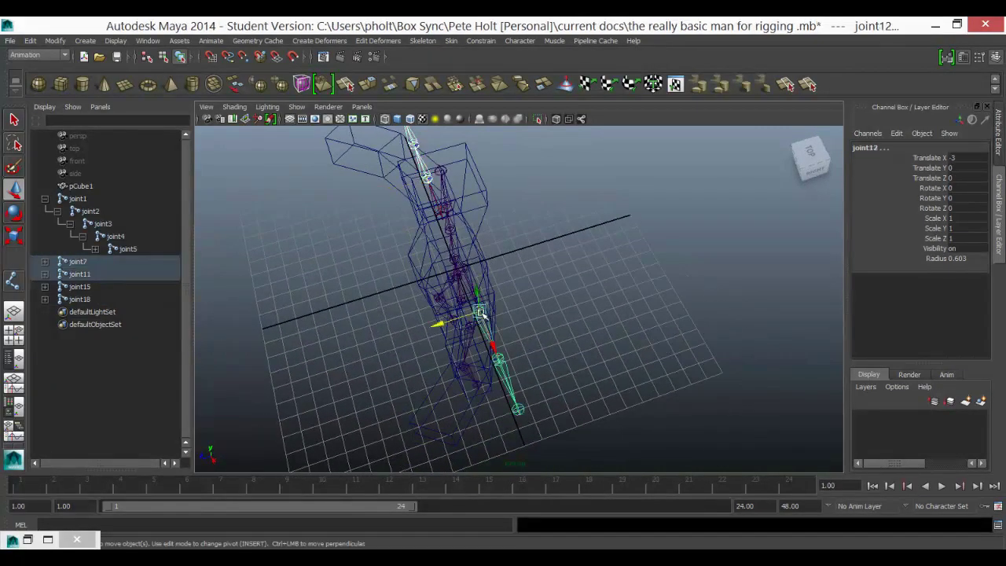
pyautogui.moveTo(442, 328); pyautogui.dragTo(422, 333)
pyautogui.click(485, 364)
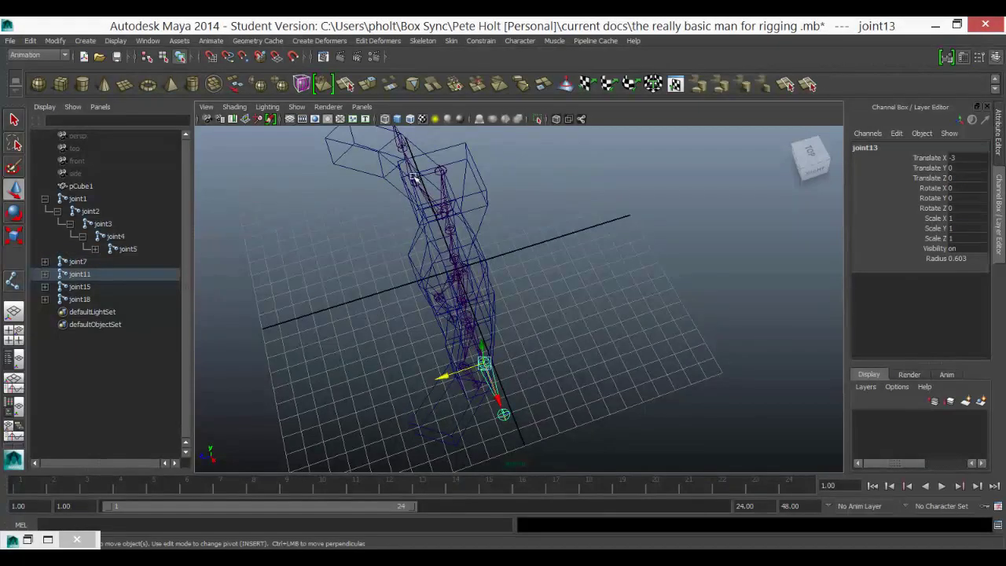
# - Move joint9 along Z to -1.256 and joint10 along Z to -2.184
pyautogui.click(402, 145)
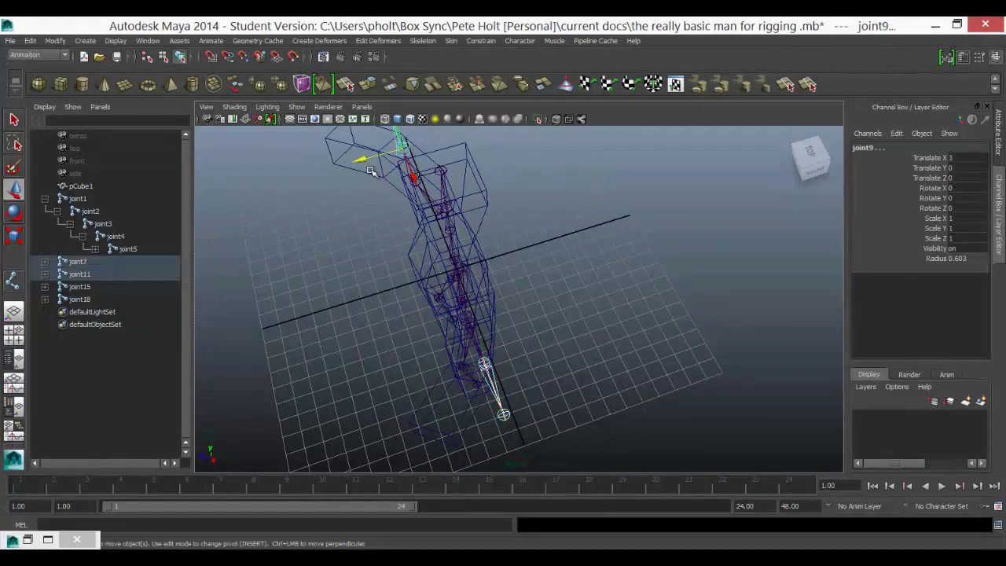
pyautogui.moveTo(359, 161); pyautogui.dragTo(340, 165)
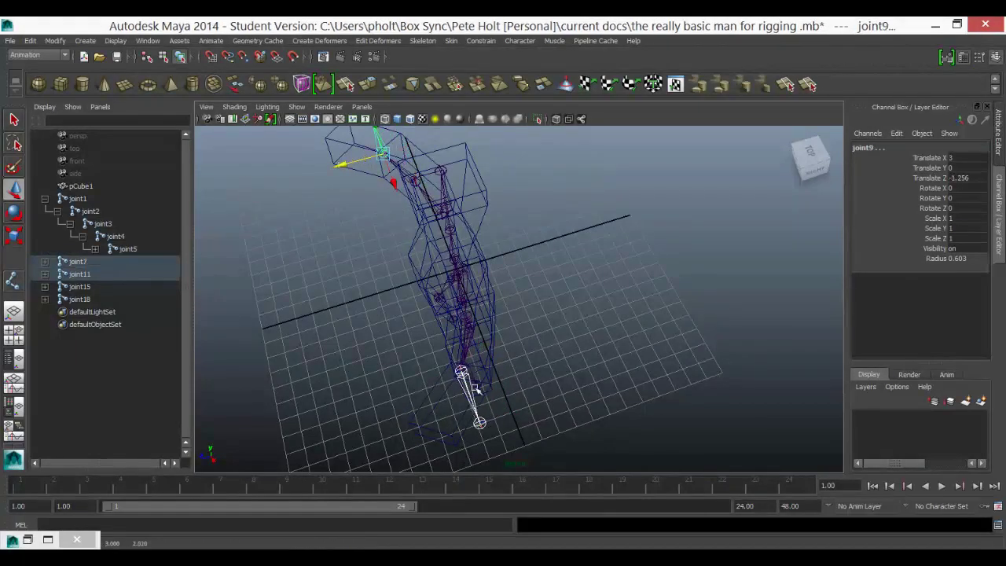
pyautogui.click(481, 423)
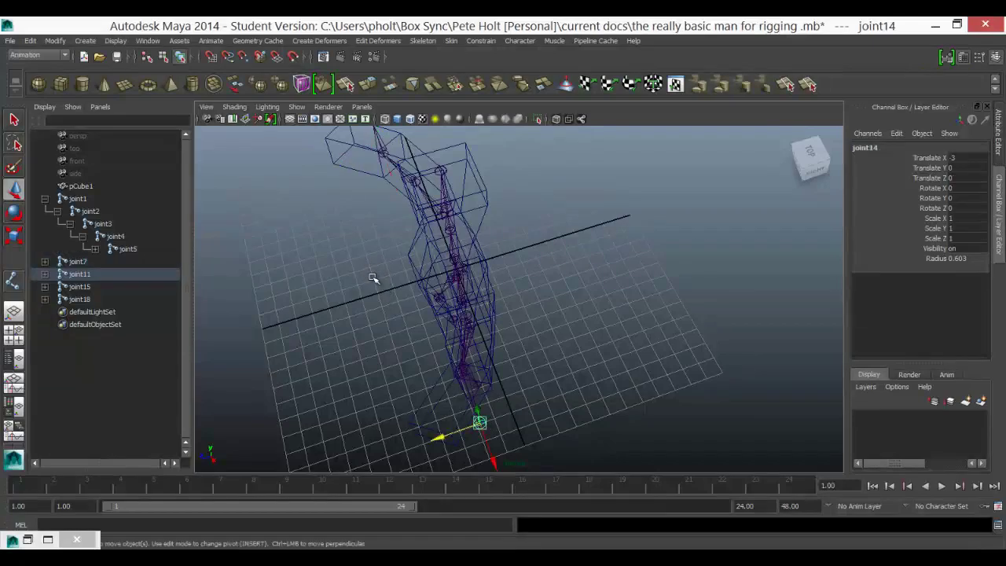
pyautogui.scroll(-3, 373, 278)
pyautogui.click(406, 162)
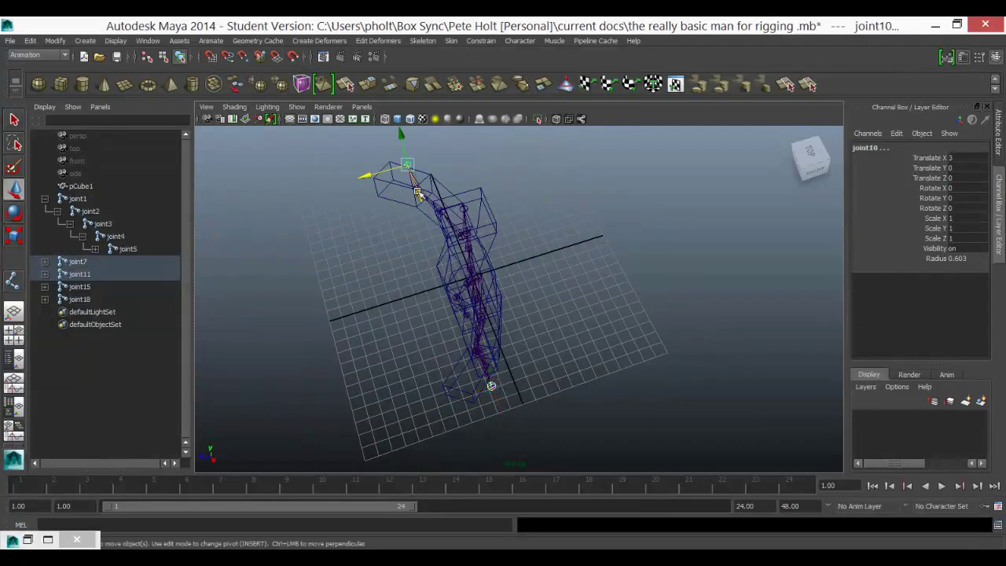
pyautogui.moveTo(366, 174); pyautogui.dragTo(337, 180)
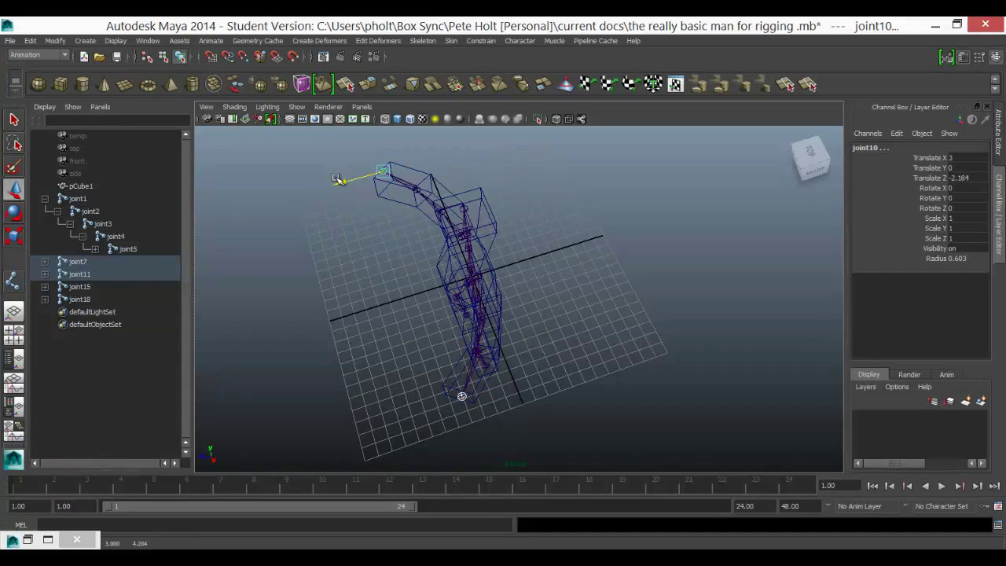
pyautogui.keyDown('alt'); pyautogui.moveTo(409, 320); pyautogui.dragTo(437, 243); pyautogui.keyUp('alt')
# - Shift joint2 along X and joint3 along Z to -0.503
pyautogui.click(431, 227)
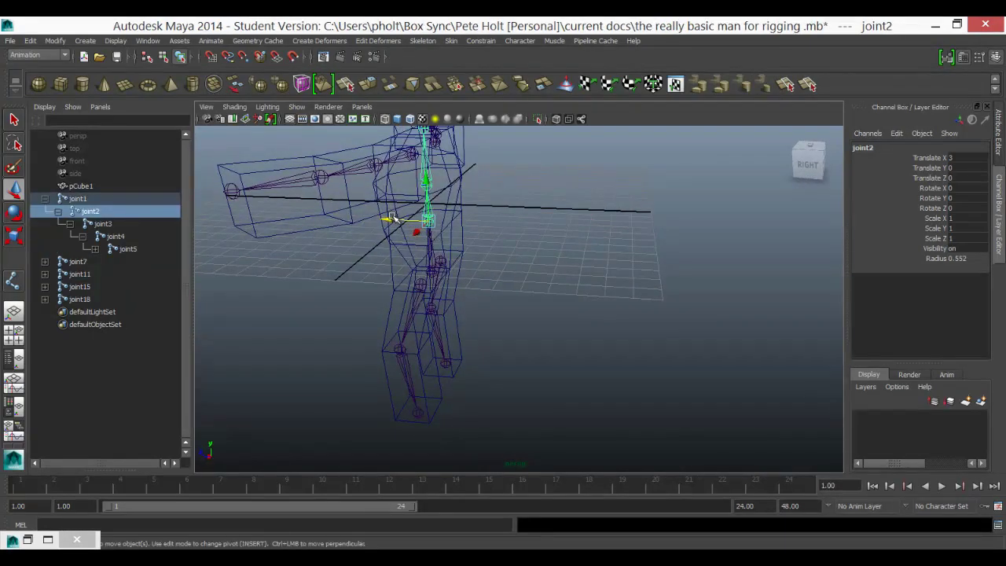
pyautogui.moveTo(391, 219); pyautogui.dragTo(383, 220)
pyautogui.press('Down')
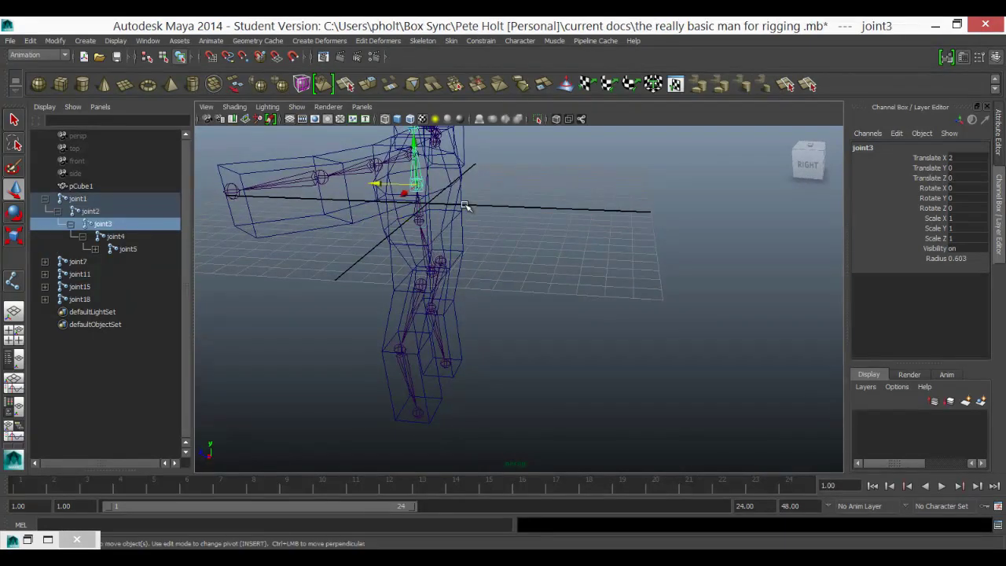
pyautogui.moveTo(376, 184); pyautogui.dragTo(386, 189)
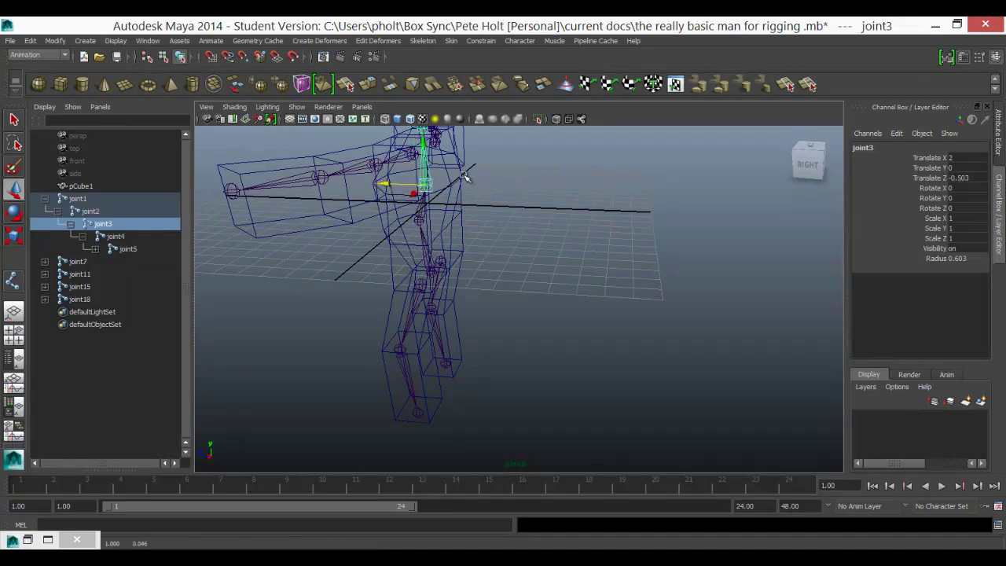
pyautogui.keyDown('alt'); pyautogui.moveTo(468, 177); pyautogui.dragTo(487, 236); pyautogui.keyUp('alt')
pyautogui.press('Down')
pyautogui.click(518, 250)
# - Offset joint6 along Z to 0.516, then select the root joint1
pyautogui.click(513, 252)
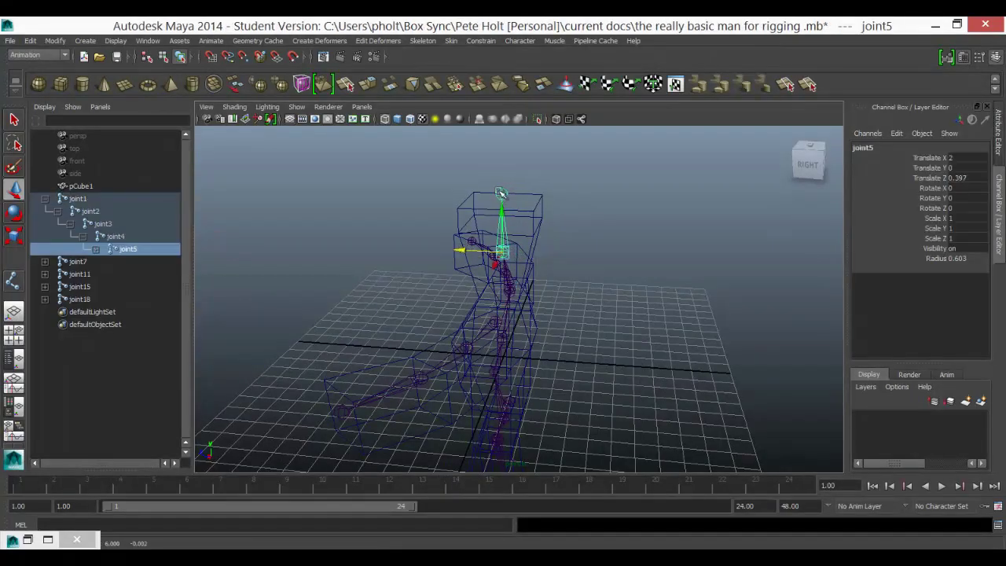
pyautogui.press('Down')
pyautogui.moveTo(464, 194); pyautogui.dragTo(554, 237)
pyautogui.keyDown('alt'); pyautogui.moveTo(597, 260); pyautogui.dragTo(588, 312, button='right'); pyautogui.keyUp('alt')
pyautogui.click(559, 275)
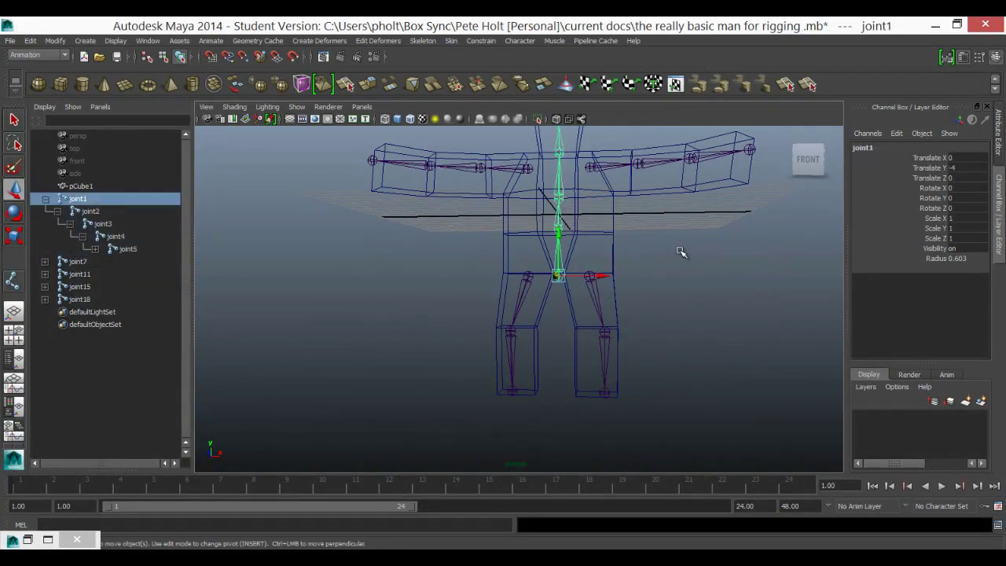
pyautogui.keyDown('alt'); pyautogui.moveTo(680, 247); pyautogui.dragTo(663, 271); pyautogui.keyUp('alt')
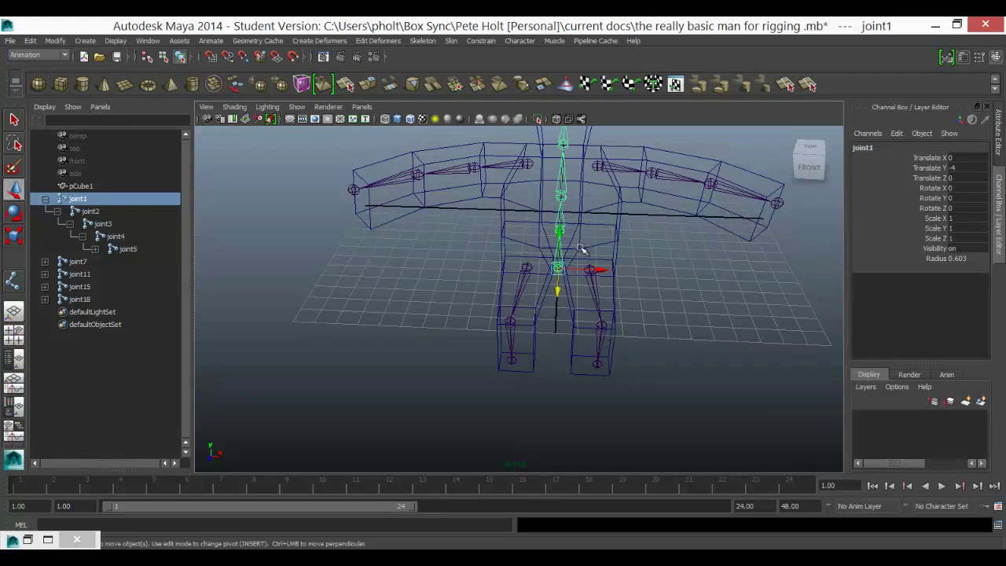
# - Parent the arm chains joint7 and joint11 under the spine joint joint3 in the Outliner
pyautogui.click(88, 264)
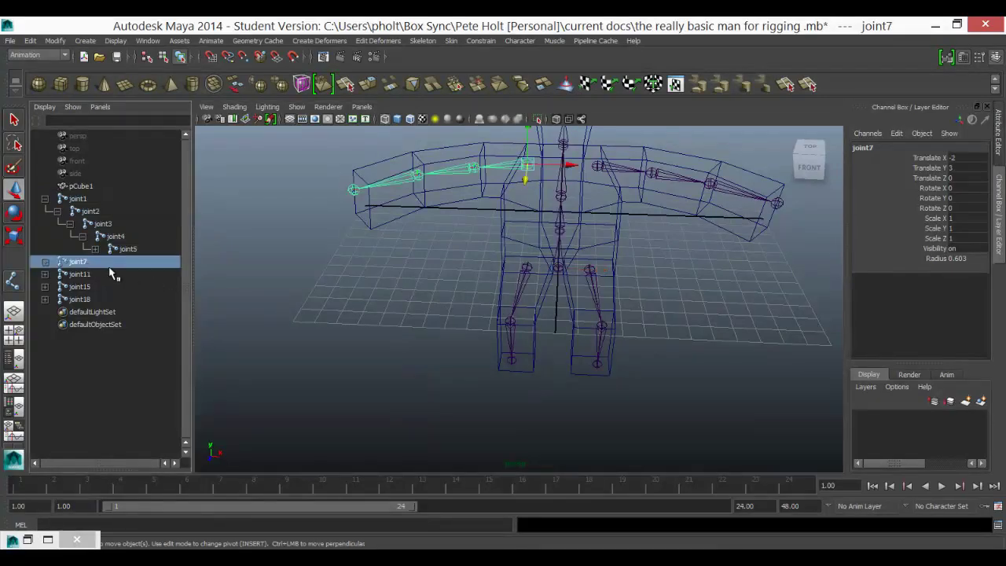
pyautogui.click(564, 197)
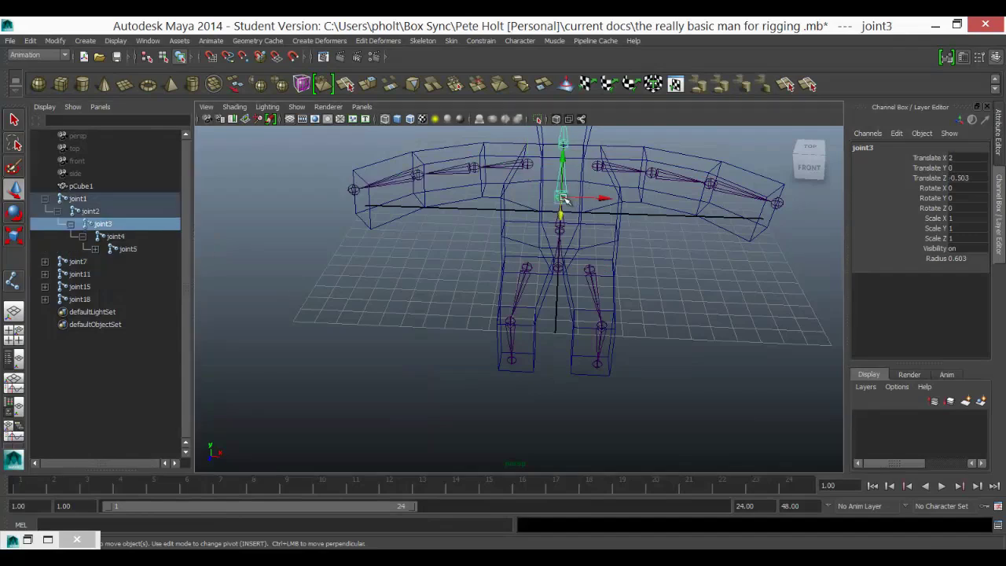
pyautogui.click(71, 260)
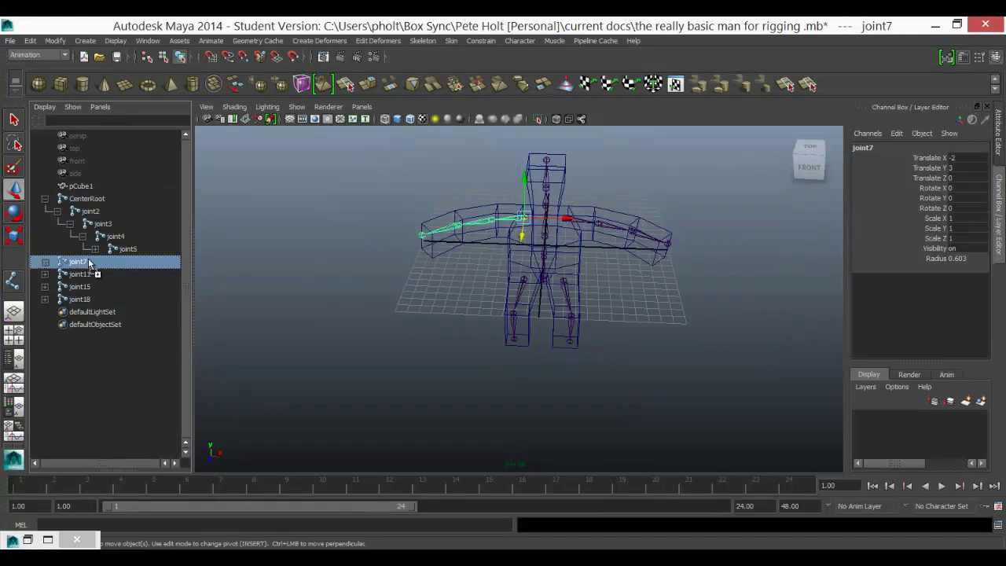
pyautogui.moveTo(88, 258); pyautogui.dragTo(119, 229, button='middle')
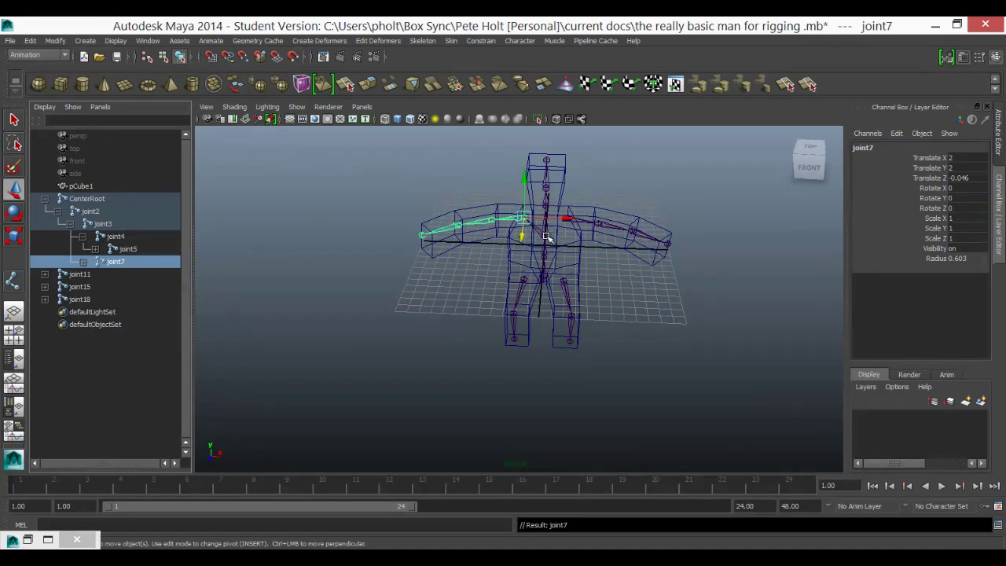
pyautogui.click(77, 273)
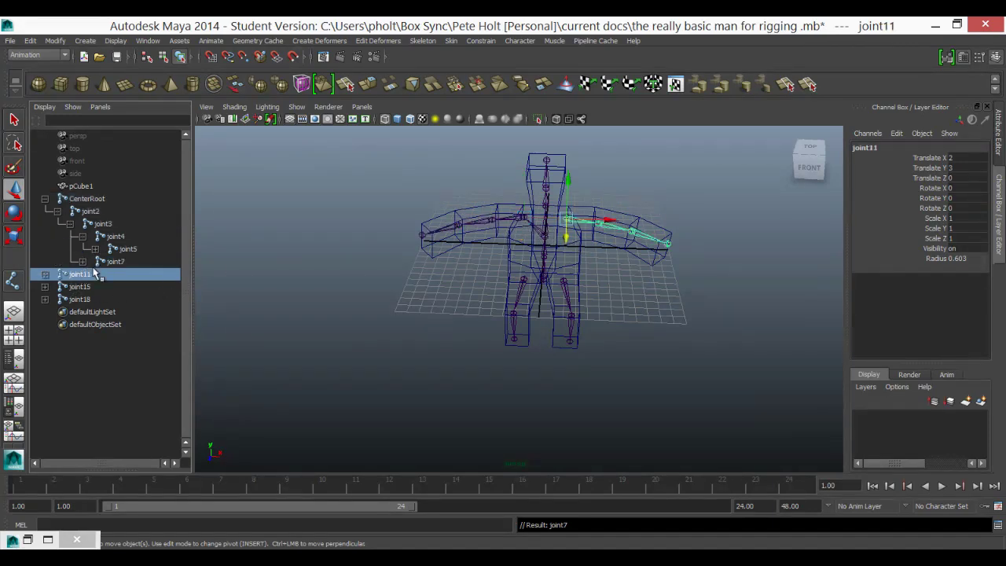
pyautogui.moveTo(77, 275); pyautogui.dragTo(101, 226, button='middle')
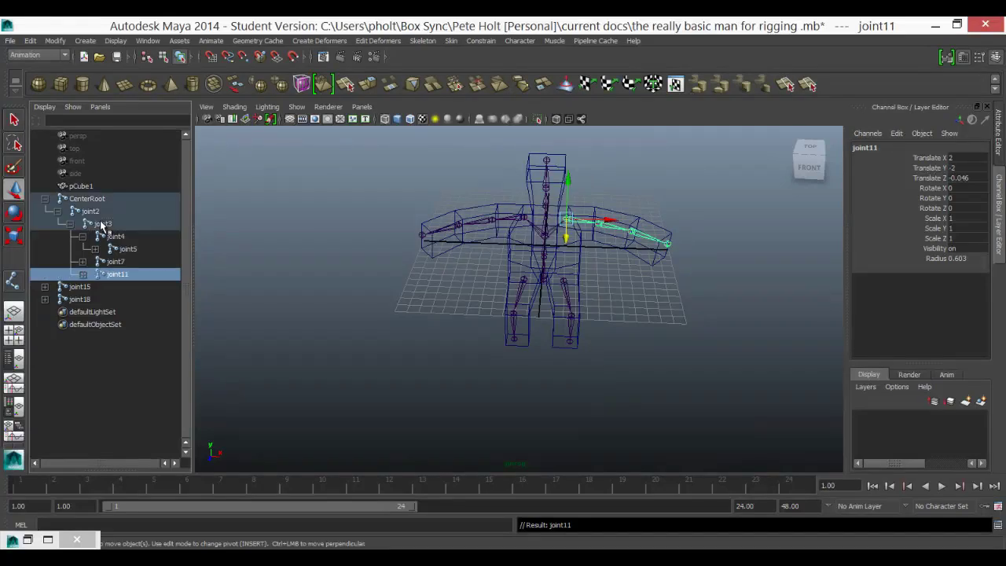
# - Parent the leg chains joint15 and joint18 directly under CenterRoot, then select CenterRoot
pyautogui.click(543, 282)
pyautogui.click(80, 286)
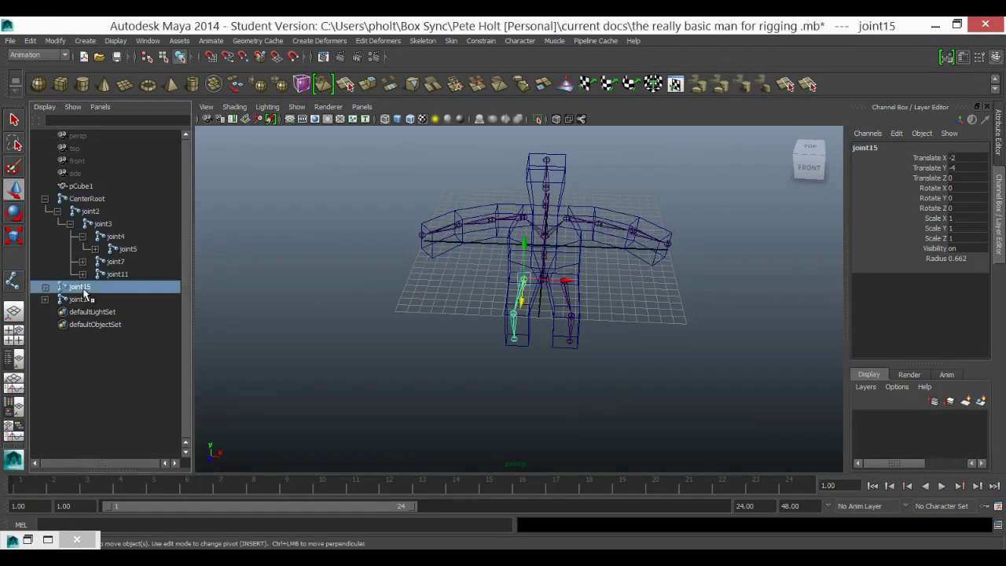
pyautogui.moveTo(84, 292); pyautogui.dragTo(96, 204, button='middle')
pyautogui.click(79, 300)
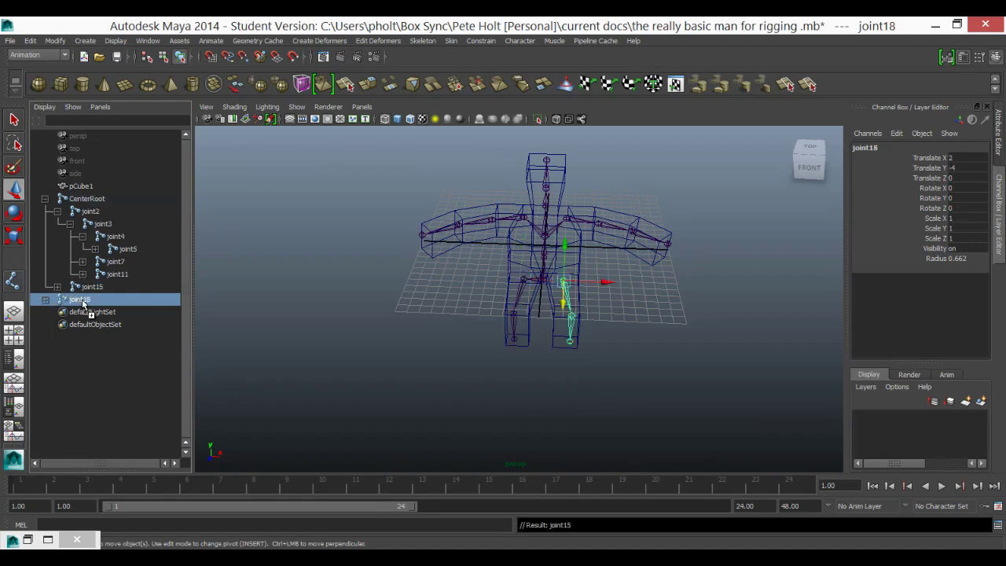
pyautogui.moveTo(81, 300); pyautogui.dragTo(88, 201, button='middle')
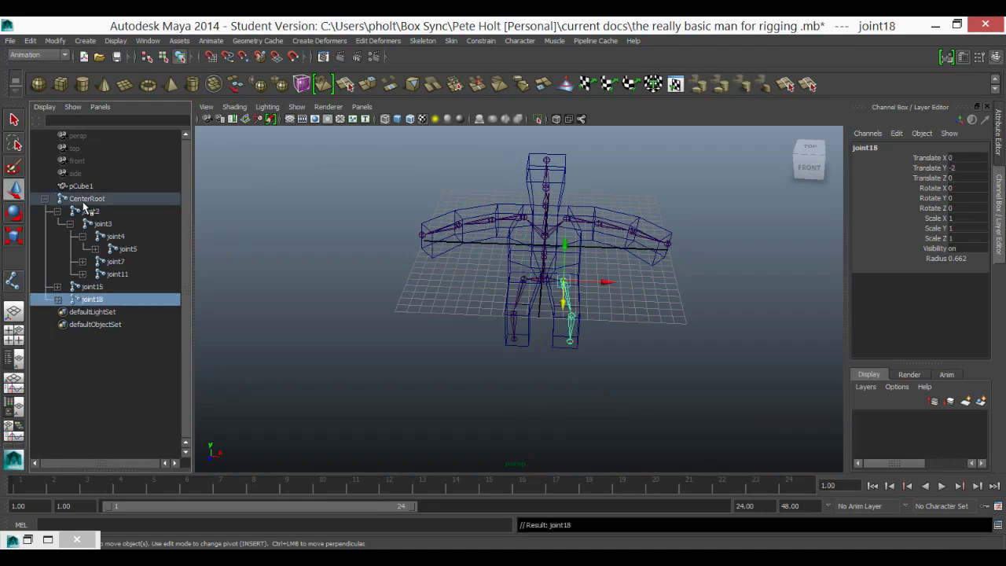
pyautogui.click(87, 199)
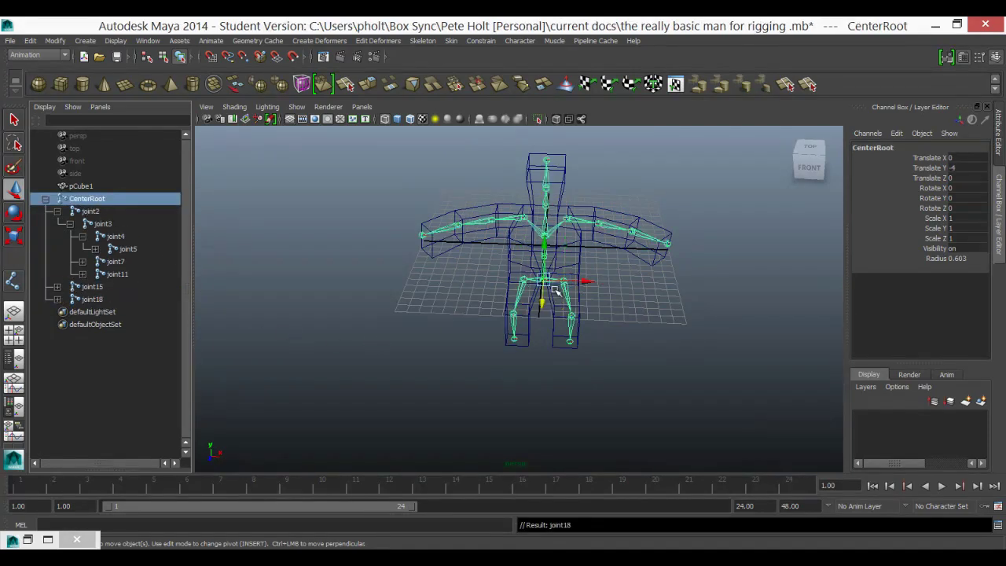
# - Undo a test move, view the skeleton from side and front, then collapse CenterRoot's children
pyautogui.moveTo(595, 283); pyautogui.dragTo(511, 283)
pyautogui.hotkey('ctrl', 'z')
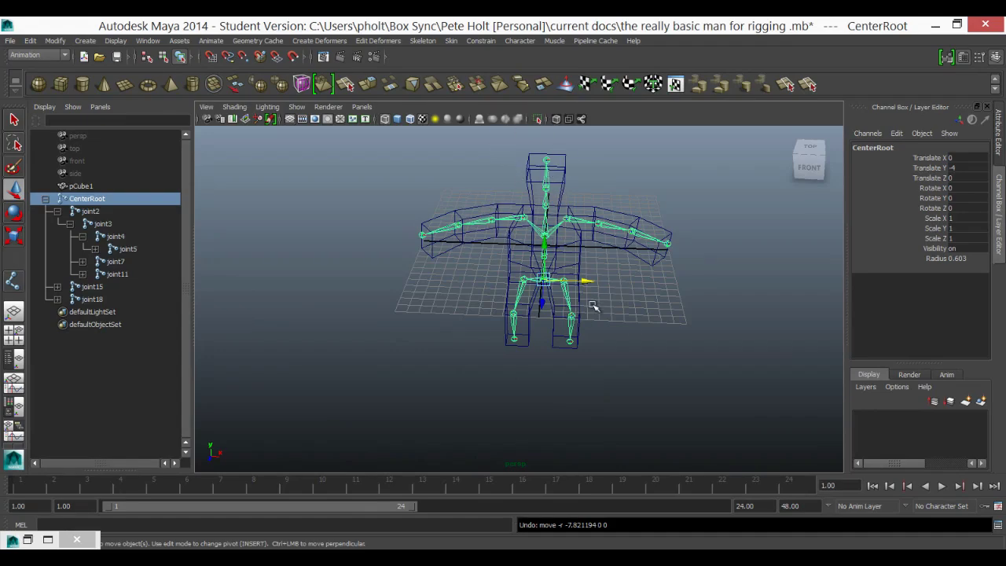
pyautogui.keyDown('alt'); pyautogui.moveTo(618, 329); pyautogui.dragTo(482, 344); pyautogui.keyUp('alt')
pyautogui.scroll(-5, 471, 299)
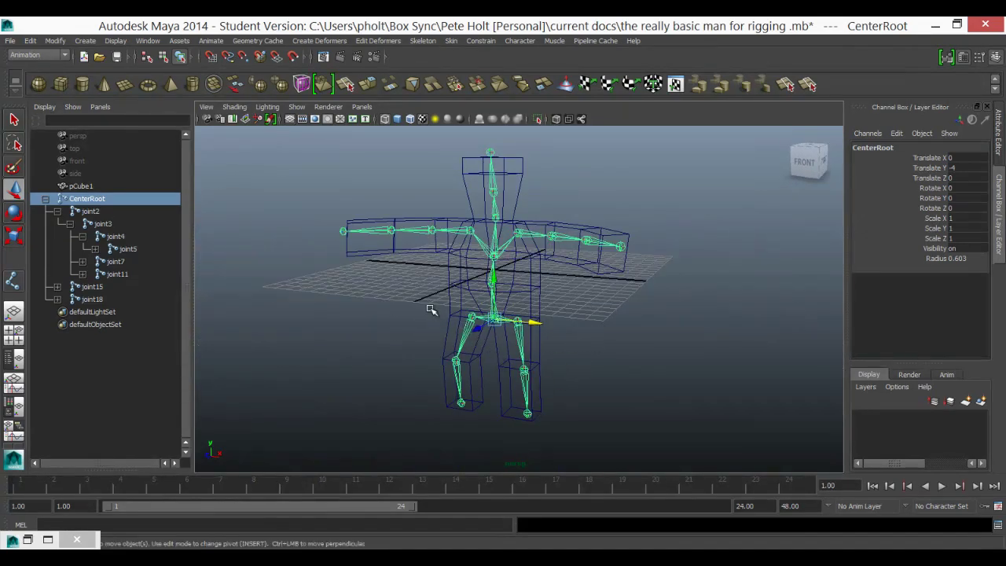
pyautogui.keyDown('alt'); pyautogui.moveTo(389, 294); pyautogui.dragTo(454, 307); pyautogui.keyUp('alt')
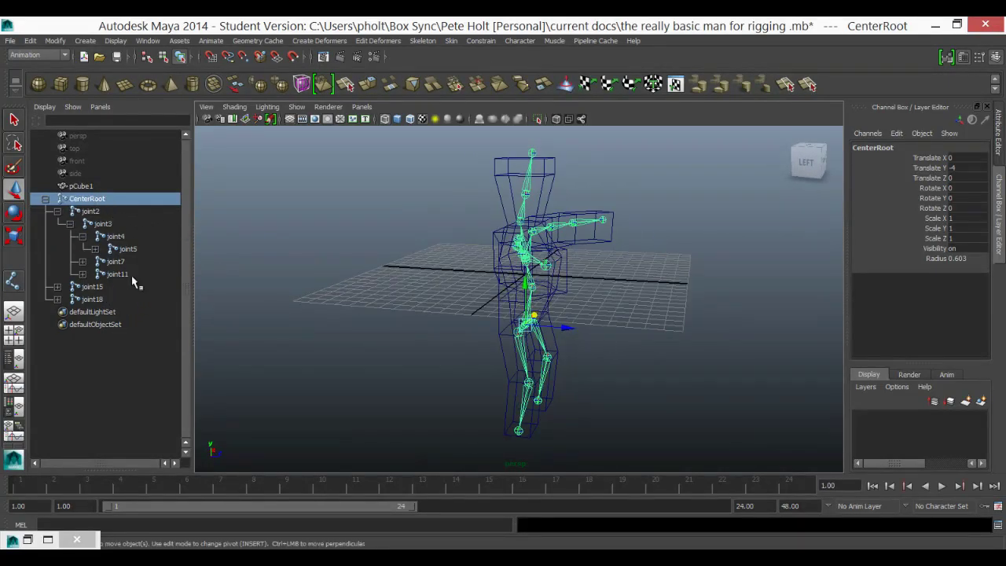
pyautogui.keyDown('alt'); pyautogui.moveTo(627, 307); pyautogui.dragTo(507, 300); pyautogui.keyUp('alt')
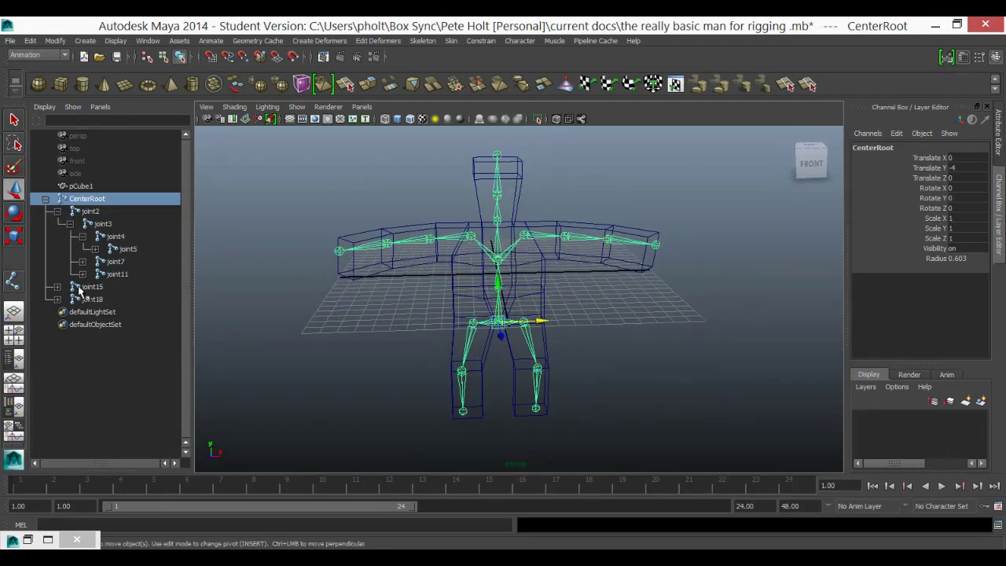
pyautogui.click(46, 199)
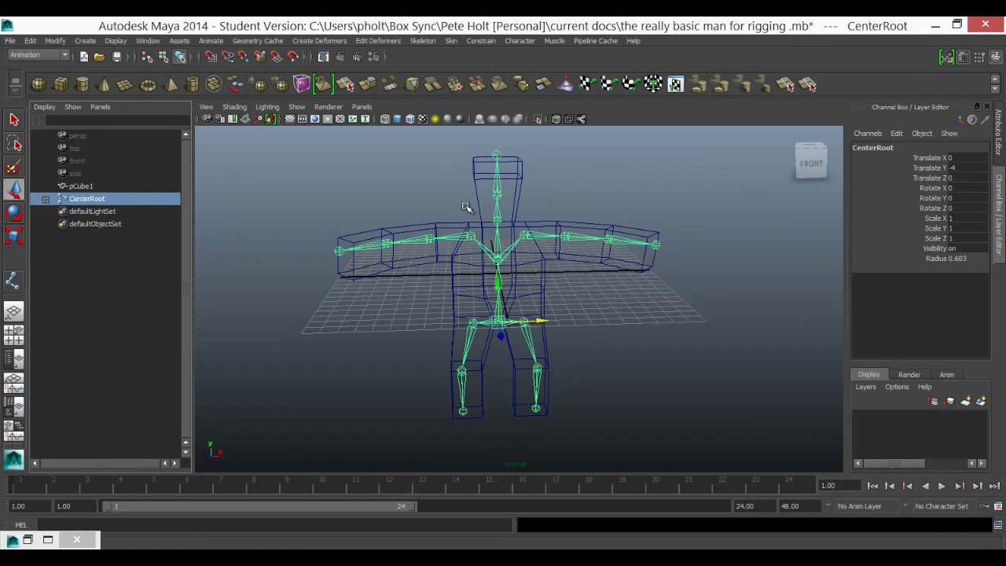
# - Select the CenterRoot skeleton plus the pCube1 mesh and switch to smooth shading (5)
pyautogui.click(450, 40)
pyautogui.moveTo(485, 61)
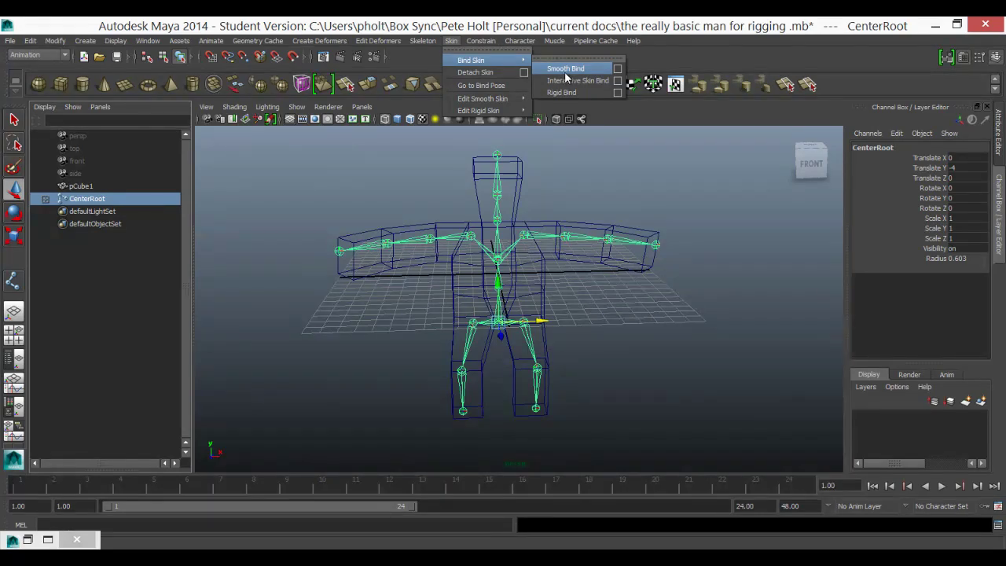
pyautogui.click(651, 404)
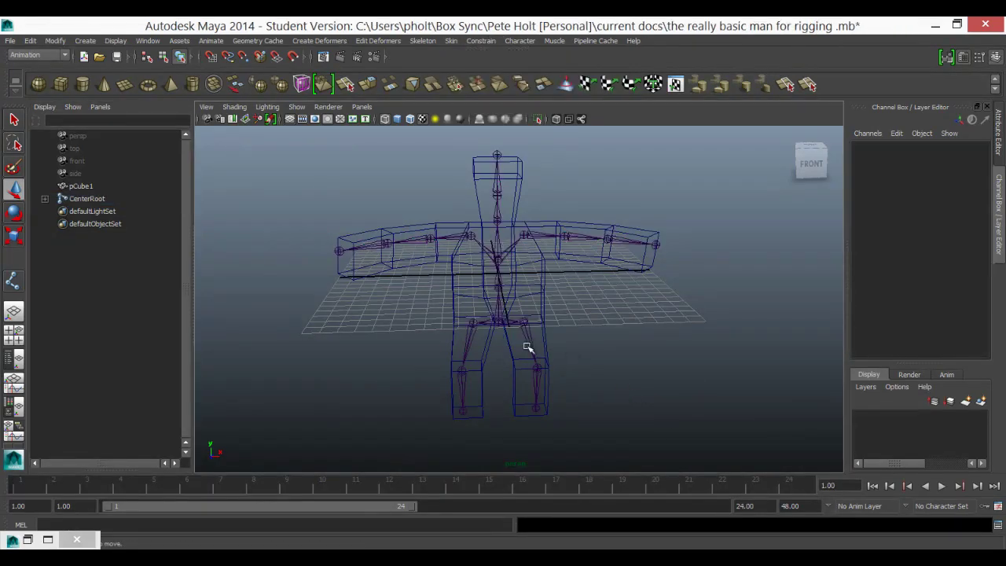
pyautogui.click(498, 324)
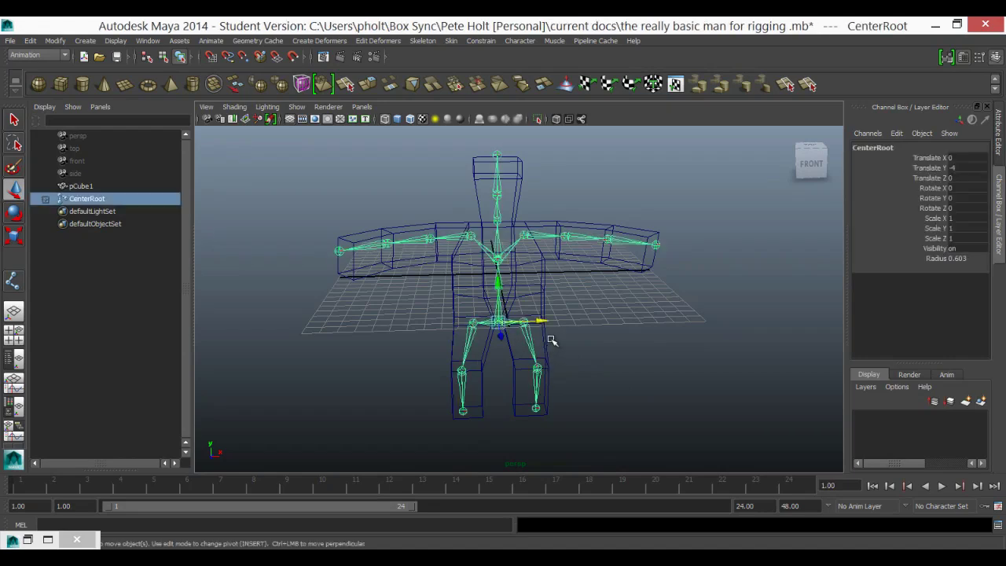
pyautogui.keyDown('shift'); pyautogui.click(542, 308); pyautogui.keyUp('shift')
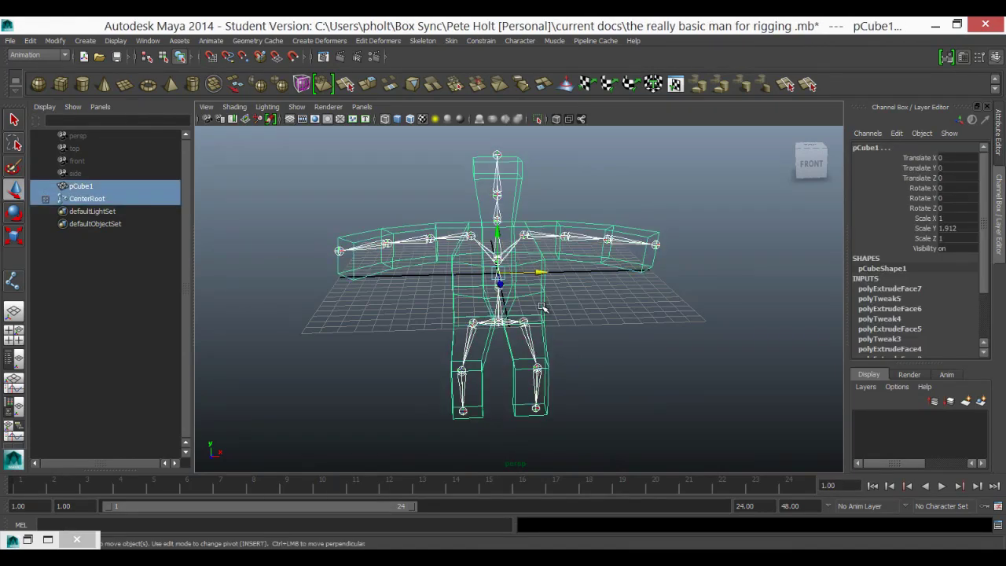
pyautogui.press('5')
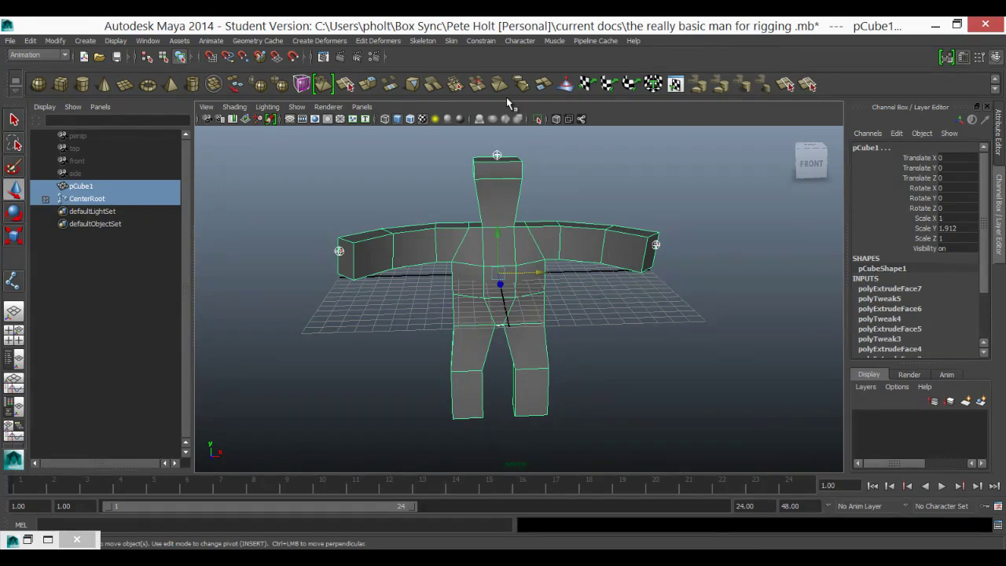
# - Open the Smooth Bind options, keep Bind to Joint hierarchy, and set Max influences to 3
pyautogui.click(451, 40)
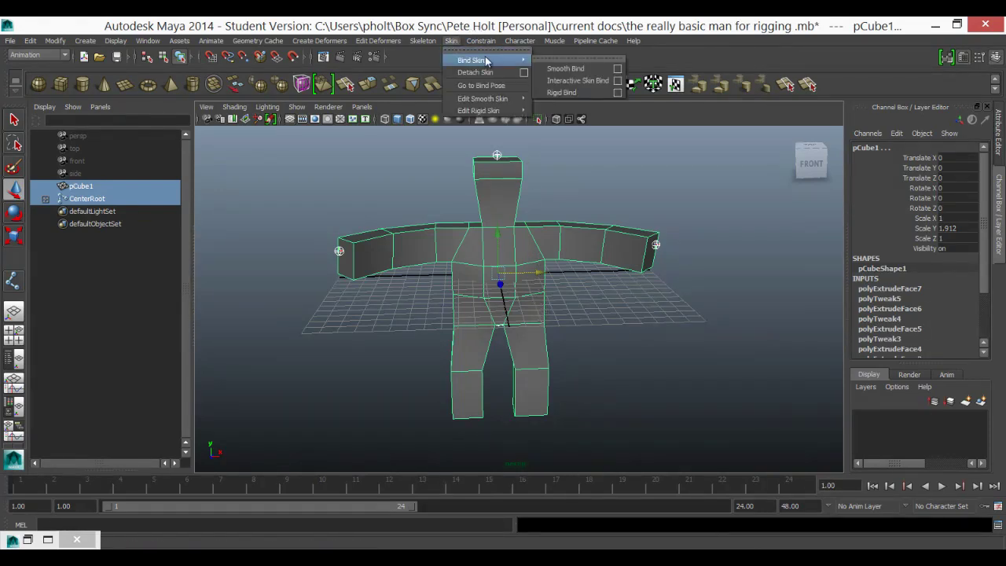
pyautogui.click(619, 69)
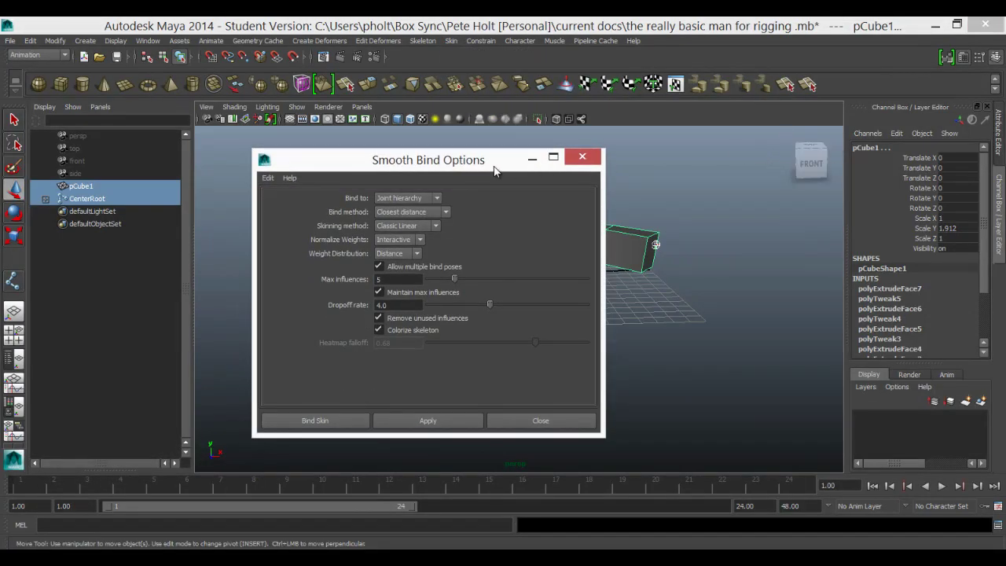
pyautogui.moveTo(527, 166); pyautogui.dragTo(869, 100)
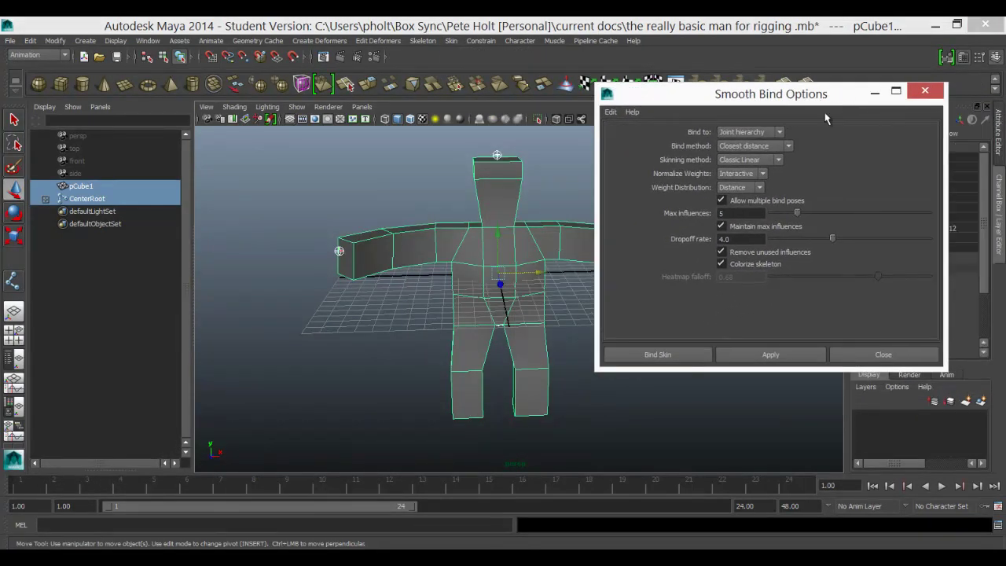
pyautogui.click(778, 132)
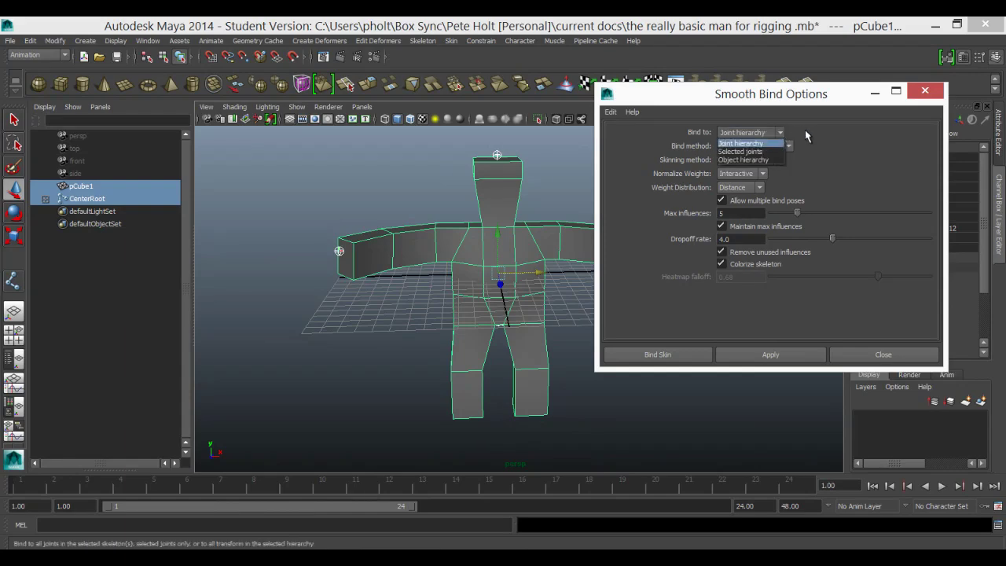
pyautogui.click(805, 138)
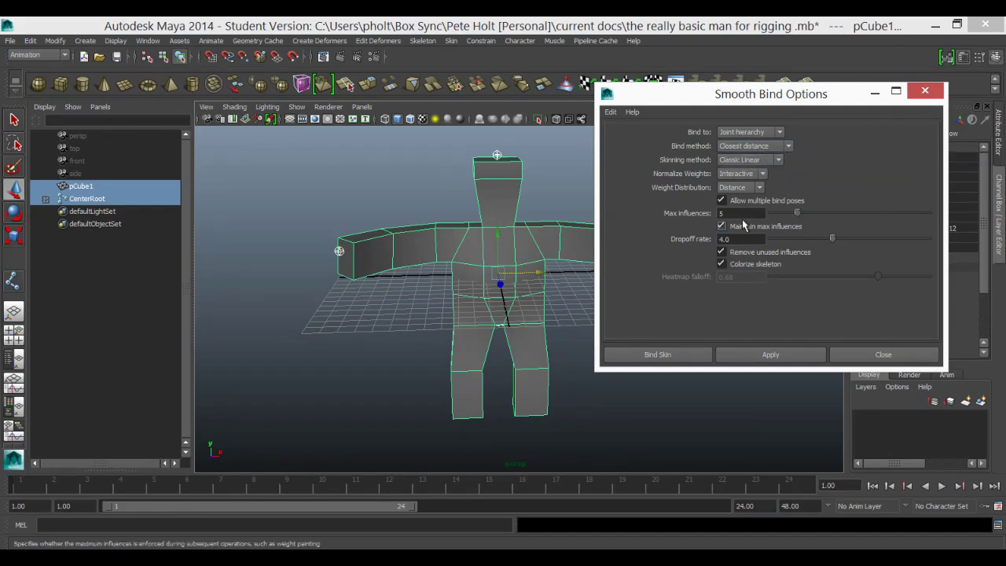
pyautogui.moveTo(795, 211); pyautogui.dragTo(790, 213)
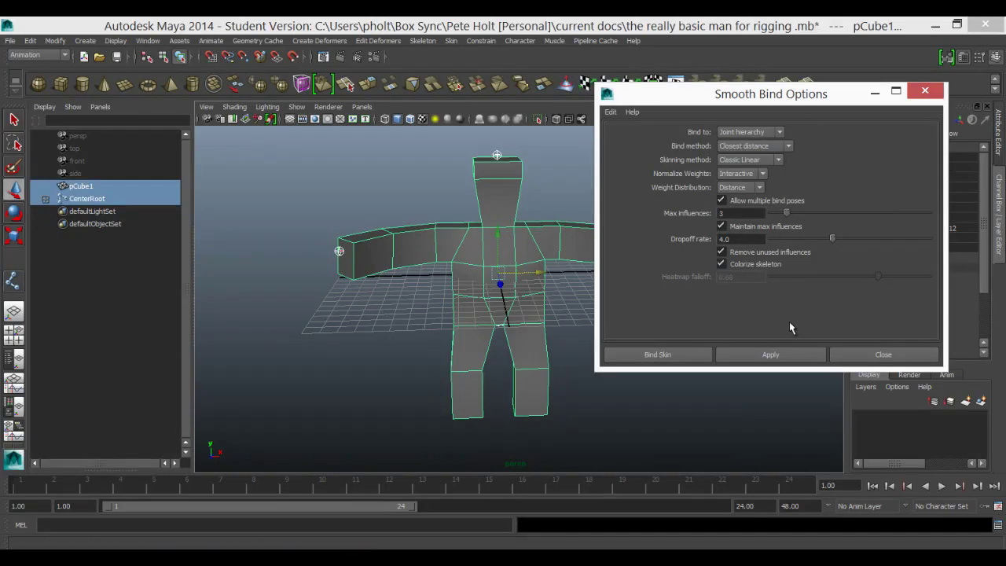
# - Bind the skin, then rotate the arm joint joint9 slightly to test deformation
pyautogui.click(677, 359)
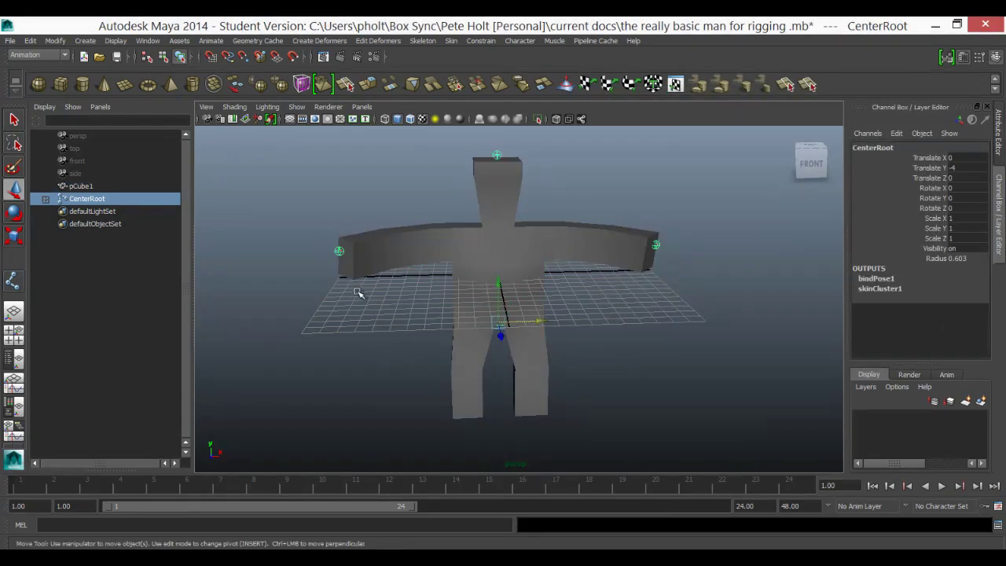
pyautogui.click(382, 247)
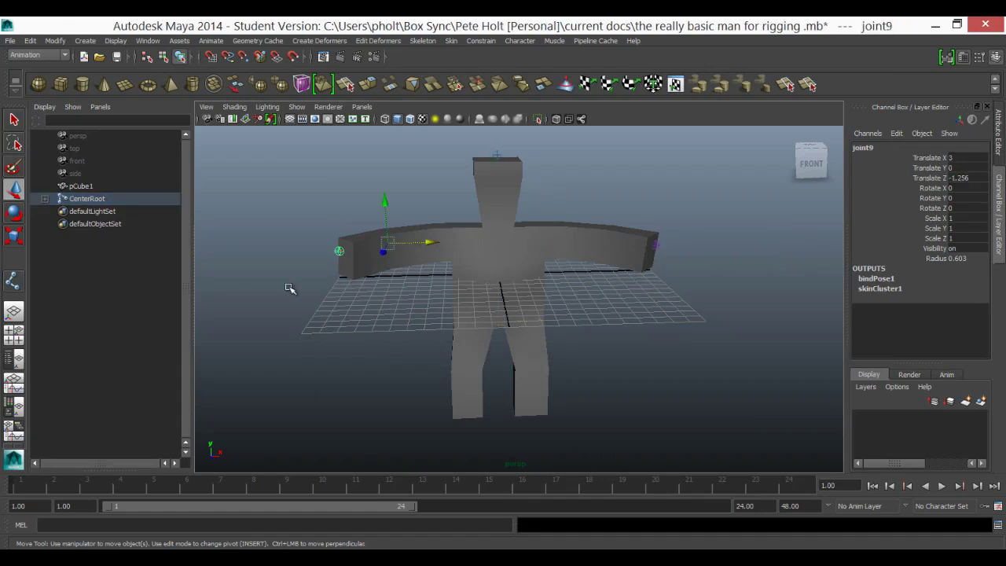
pyautogui.press('e')
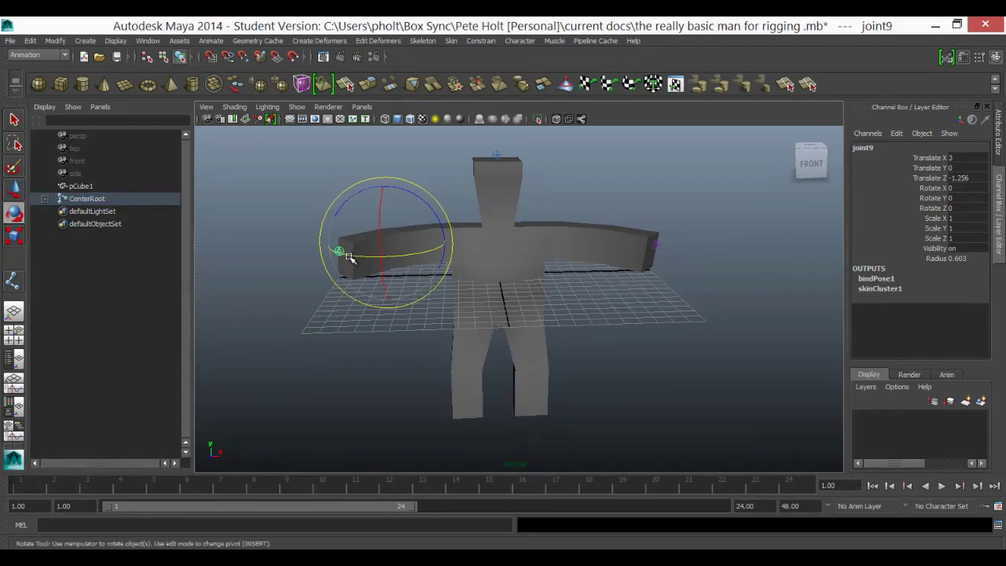
pyautogui.moveTo(349, 255)
pyautogui.mouseDown()
pyautogui.moveTo(386, 264)
pyautogui.moveTo(335, 255)
pyautogui.moveTo(373, 271)
pyautogui.moveTo(362, 267)
pyautogui.mouseUp()
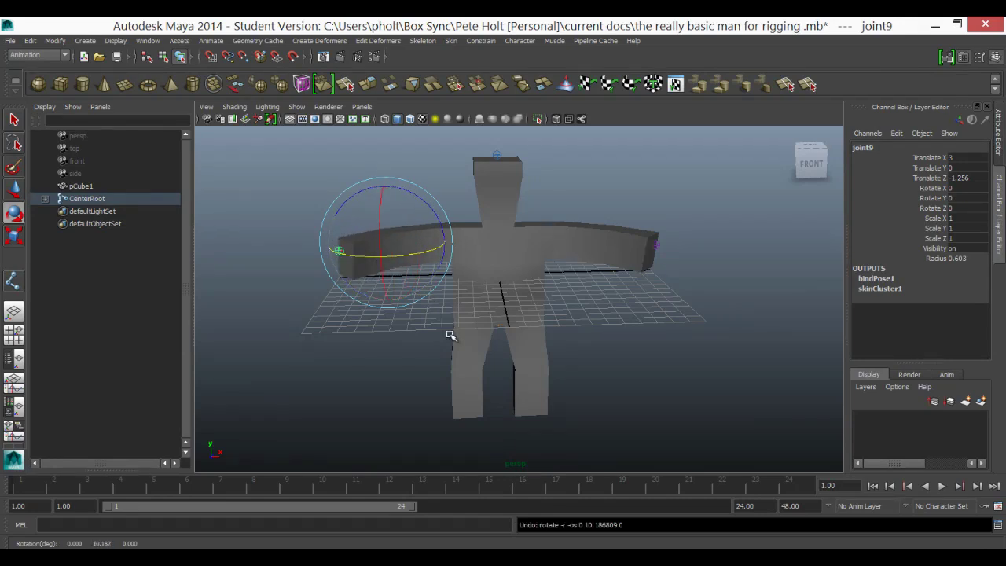
# - Rotate leg joint joint16 into a strongly bent pose, then select the other leg's joint
pyautogui.click(470, 373)
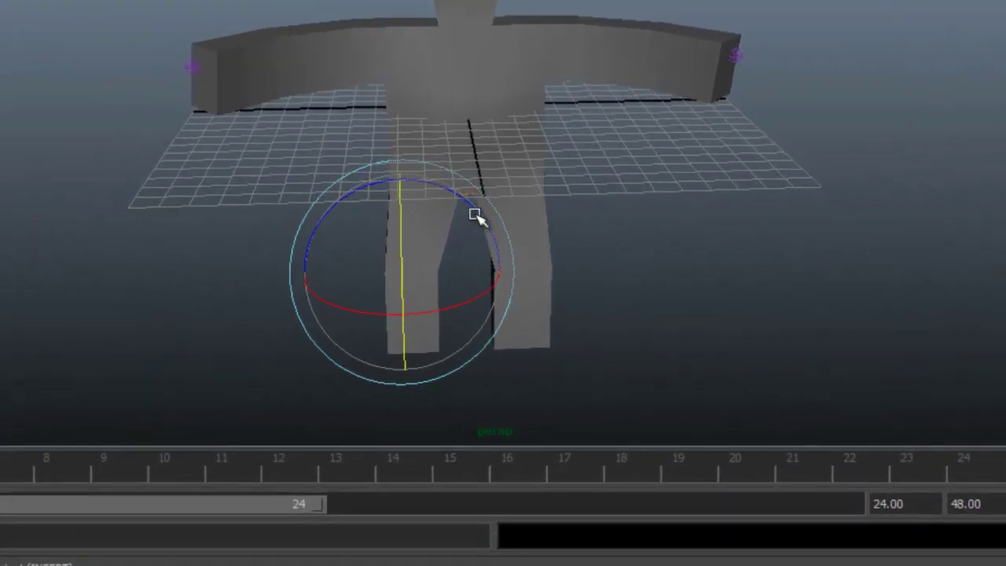
pyautogui.moveTo(491, 269); pyautogui.dragTo(500, 281)
pyautogui.moveTo(491, 225); pyautogui.dragTo(485, 288)
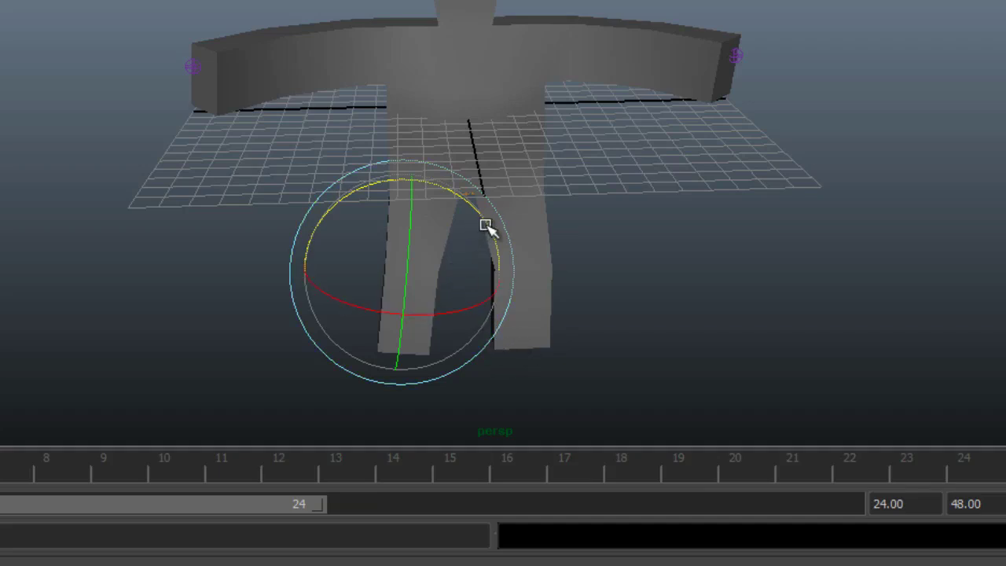
pyautogui.moveTo(487, 224); pyautogui.dragTo(474, 240)
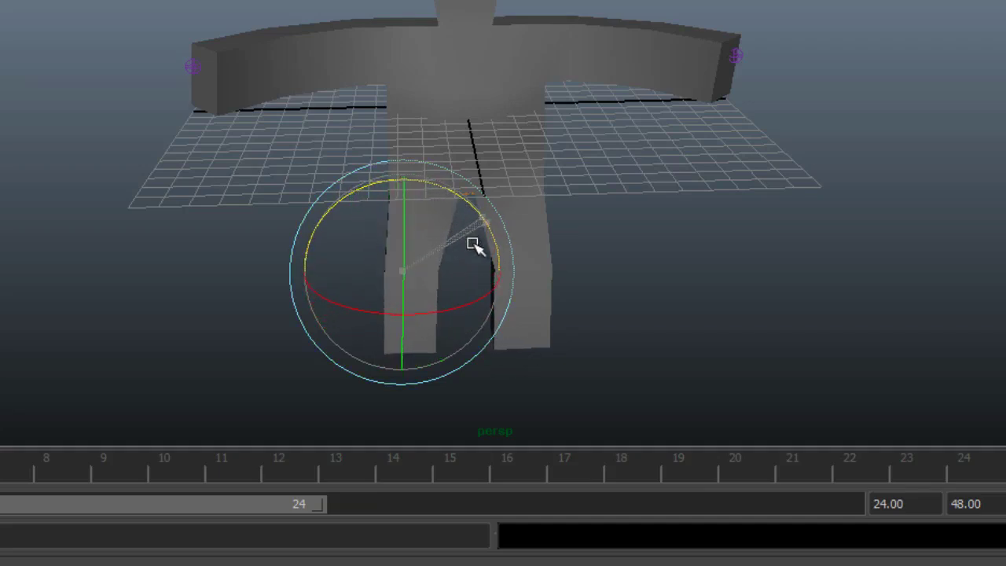
pyautogui.click(605, 303)
pyautogui.click(512, 222)
# - Select the body mesh and start the Paint Skin Weights Tool
pyautogui.click(370, 63)
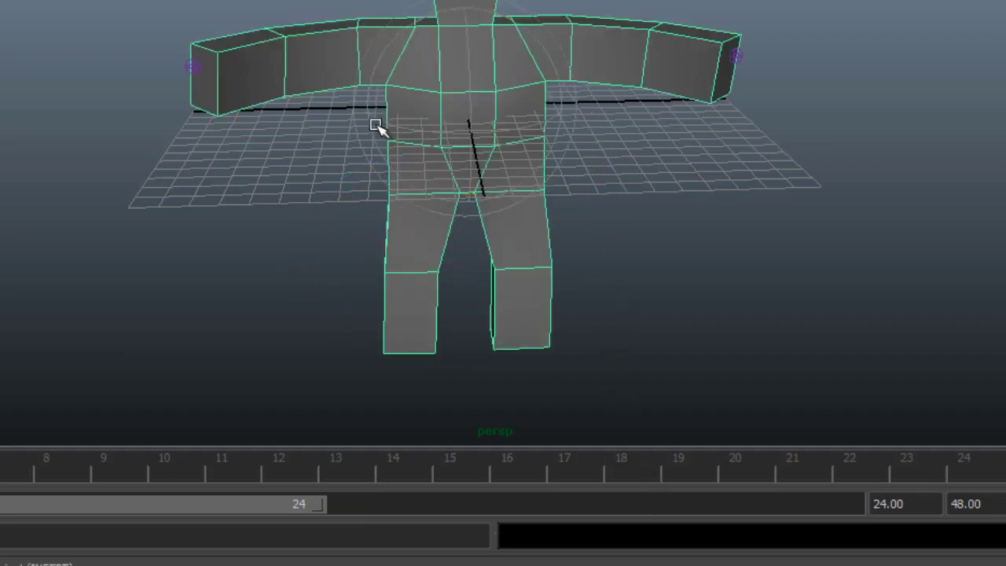
pyautogui.keyDown('alt'); pyautogui.moveTo(283, 201); pyautogui.dragTo(290, 174); pyautogui.keyUp('alt')
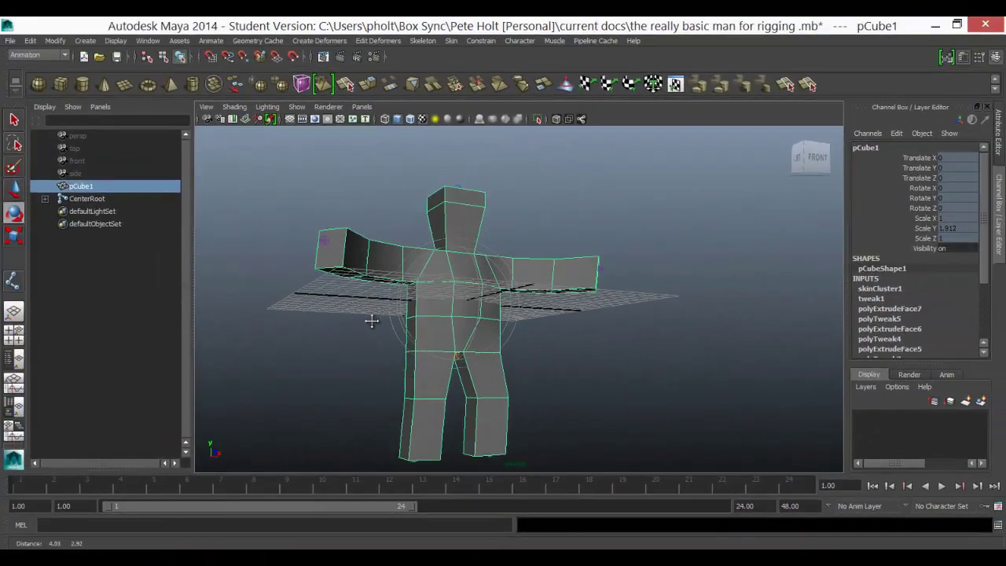
pyautogui.scroll(3, 365, 314)
pyautogui.keyDown('alt'); pyautogui.moveTo(365, 311); pyautogui.dragTo(566, 353); pyautogui.keyUp('alt')
pyautogui.keyDown('alt'); pyautogui.moveTo(566, 353); pyautogui.dragTo(543, 312, button='middle'); pyautogui.keyUp('alt')
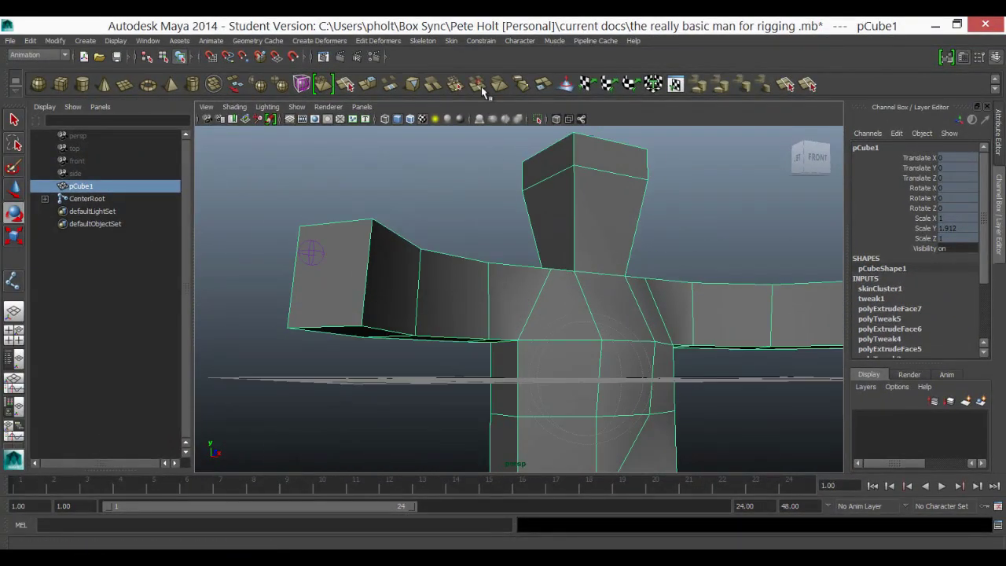
pyautogui.click(451, 40)
pyautogui.moveTo(495, 60)
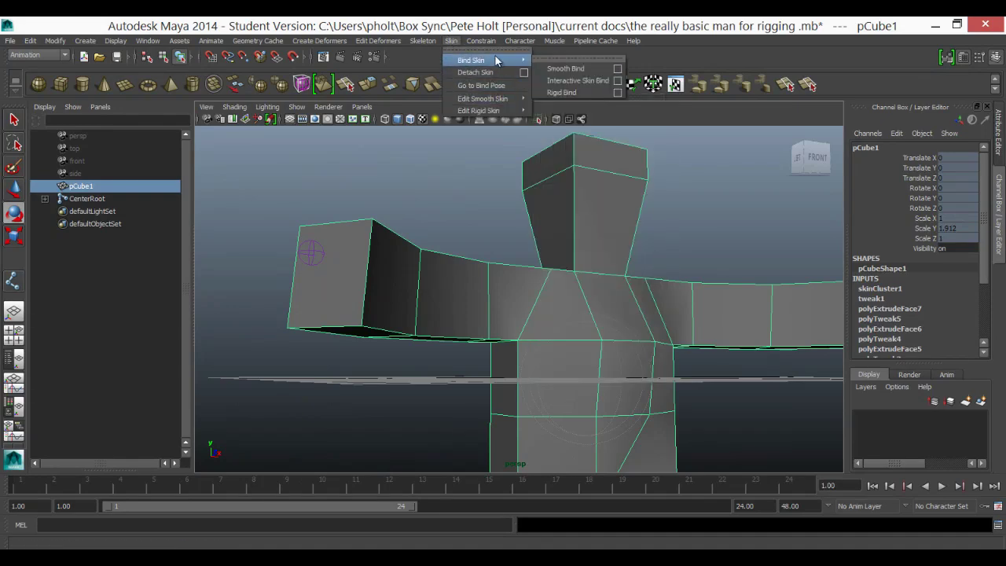
pyautogui.moveTo(513, 104)
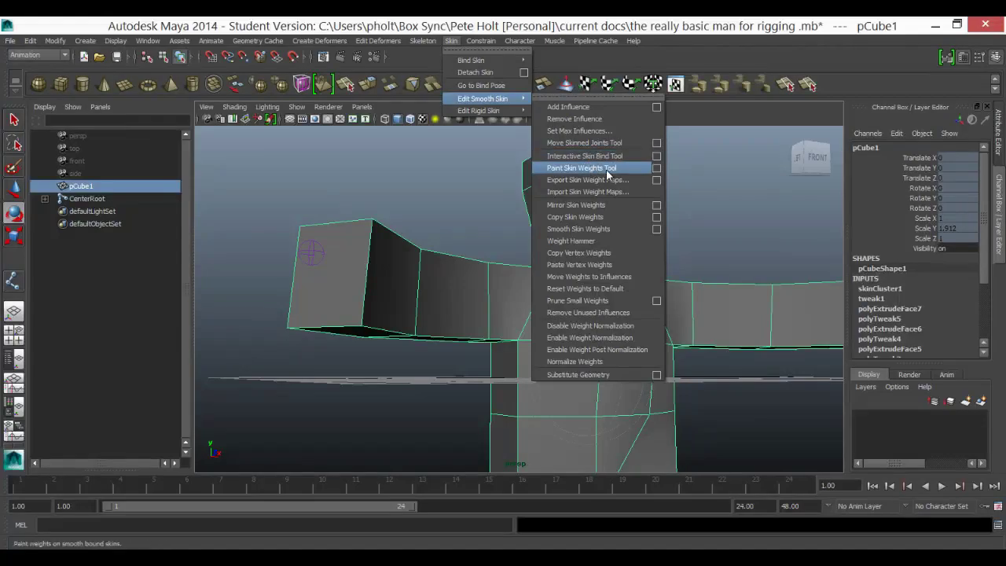
pyautogui.click(591, 170)
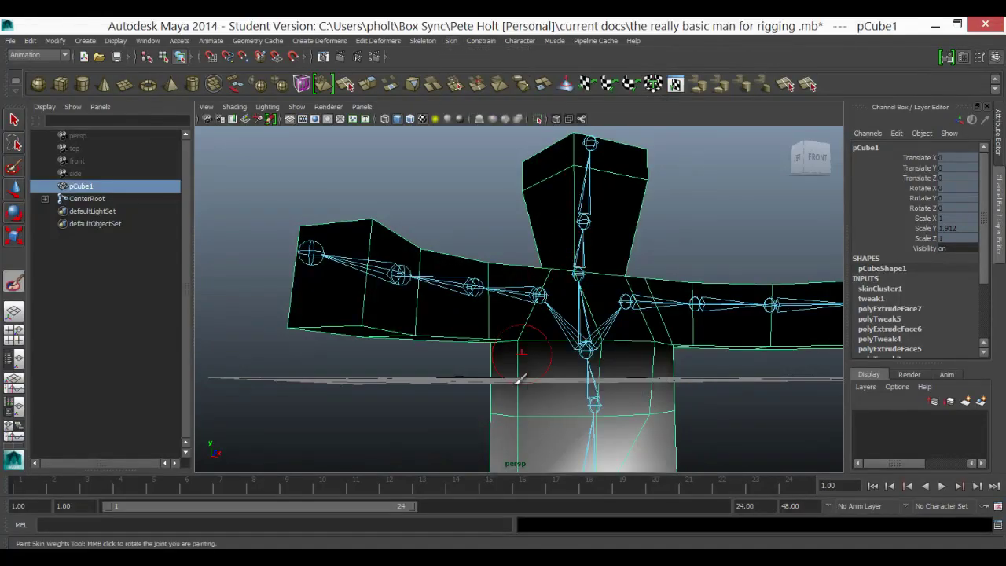
# - Display joint15's weights over the hips, then close the tool settings and return to selection
pyautogui.moveTo(755, 412)
pyautogui.keyDown('alt'); pyautogui.mouseDown()
pyautogui.moveTo(700, 298)
pyautogui.moveTo(725, 314)
pyautogui.mouseUp(); pyautogui.keyUp('alt')
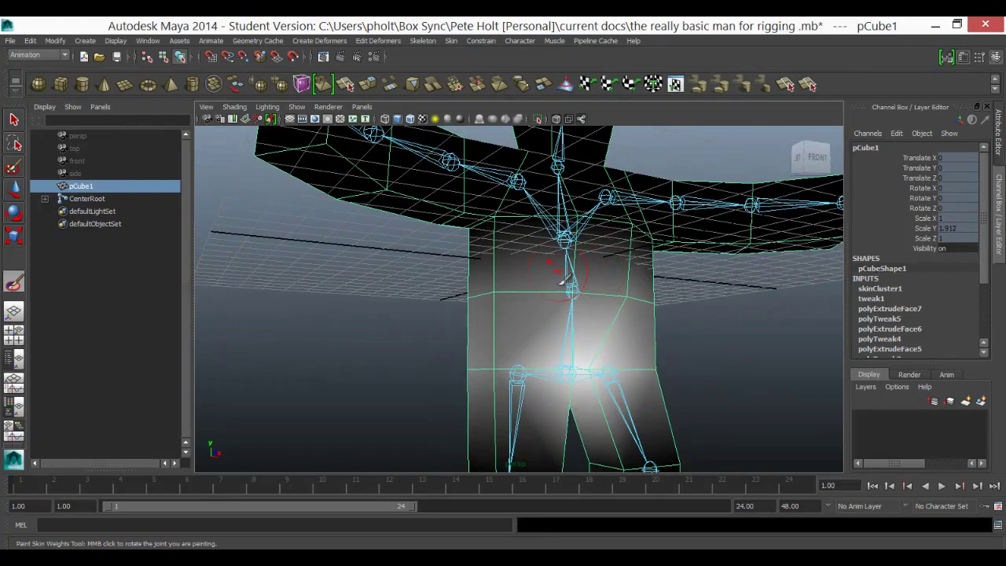
pyautogui.doubleClick(13, 283)
pyautogui.click(109, 213)
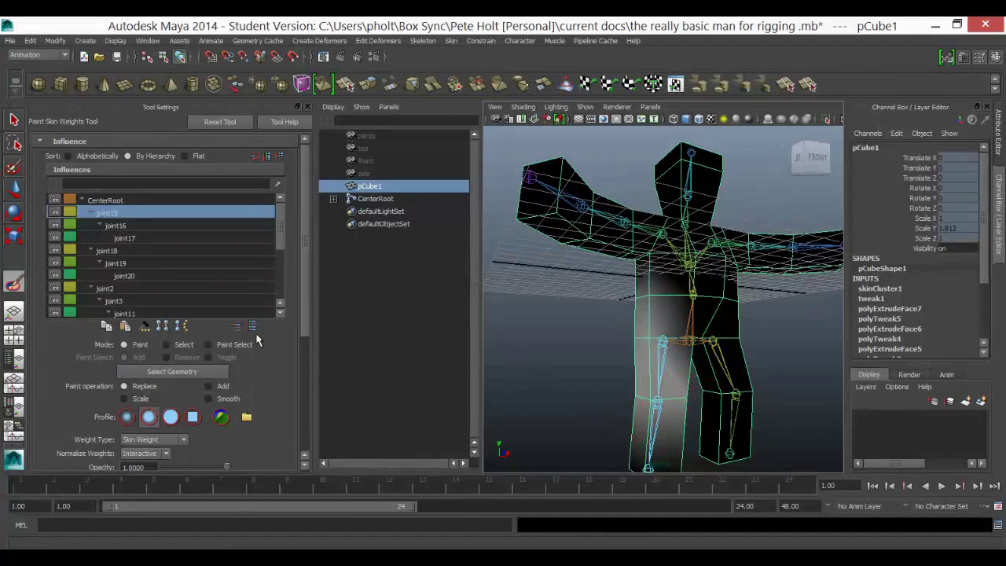
pyautogui.click(307, 106)
pyautogui.scroll(-6, 475, 326)
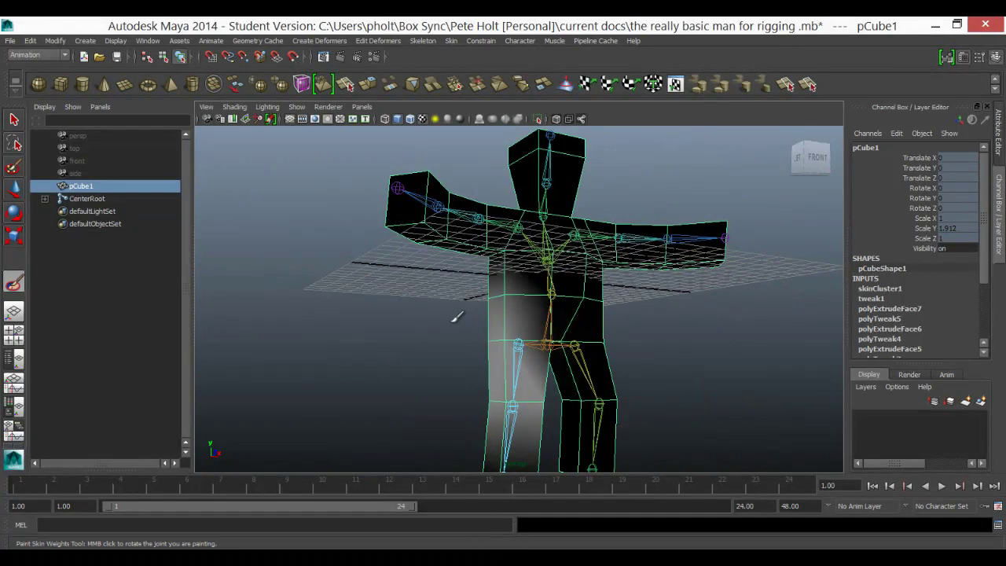
pyautogui.click(13, 119)
pyautogui.moveTo(428, 302)
pyautogui.keyDown('alt'); pyautogui.mouseDown()
pyautogui.moveTo(371, 352)
pyautogui.moveTo(399, 292)
pyautogui.moveTo(409, 333)
pyautogui.moveTo(393, 275)
pyautogui.mouseUp(); pyautogui.keyUp('alt')
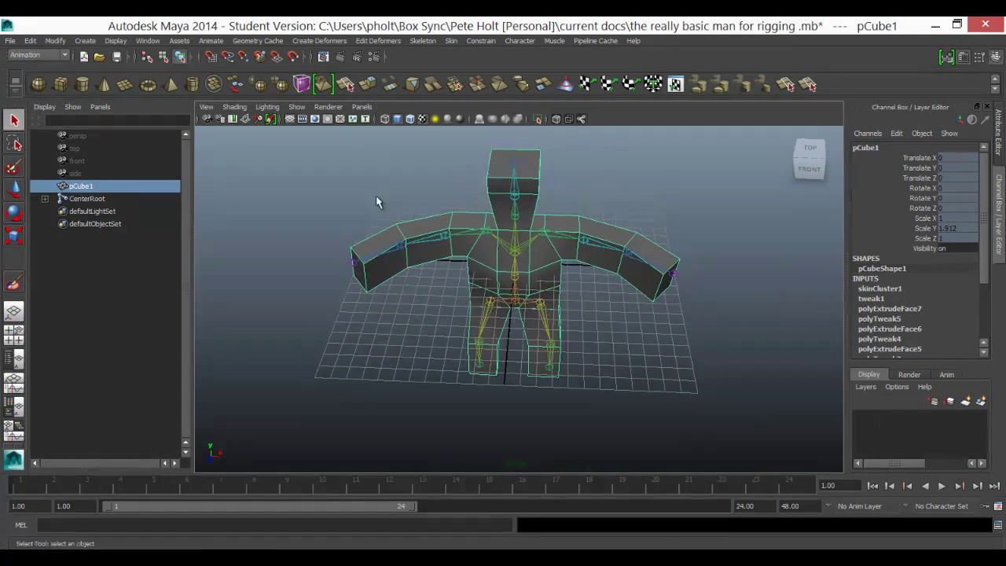
pyautogui.click(422, 41)
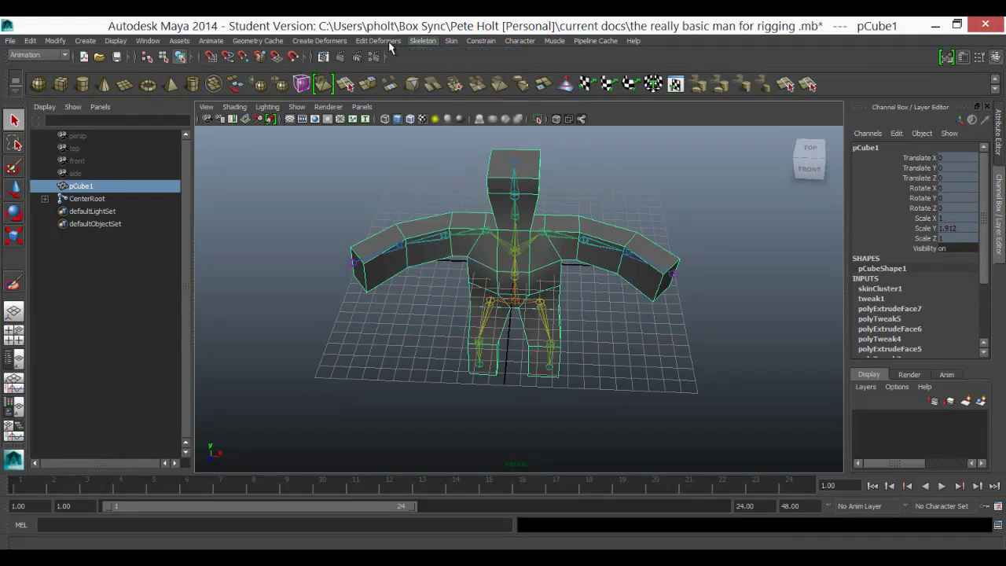
pyautogui.moveTo(387, 44)
pyautogui.moveTo(422, 40)
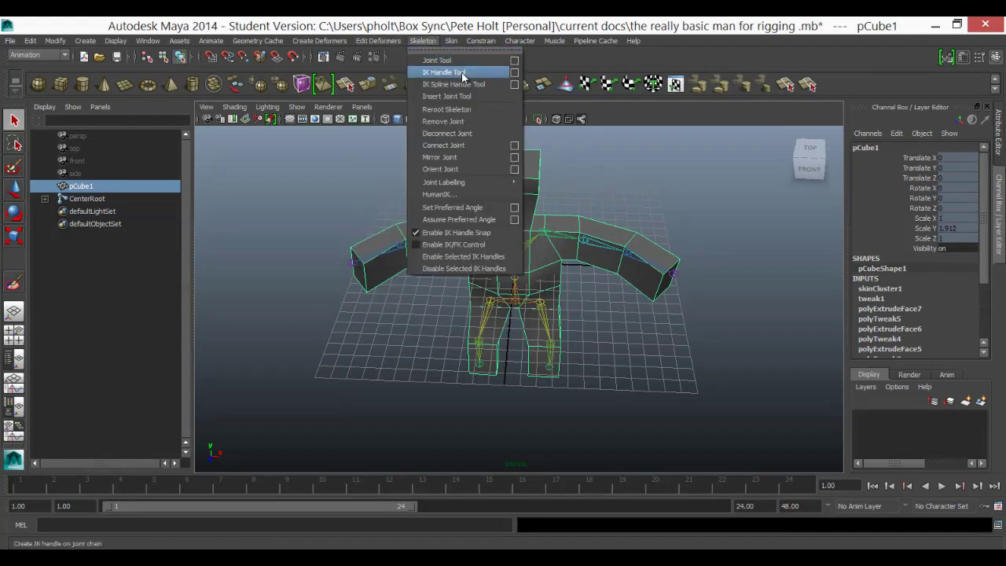
pyautogui.click(360, 220)
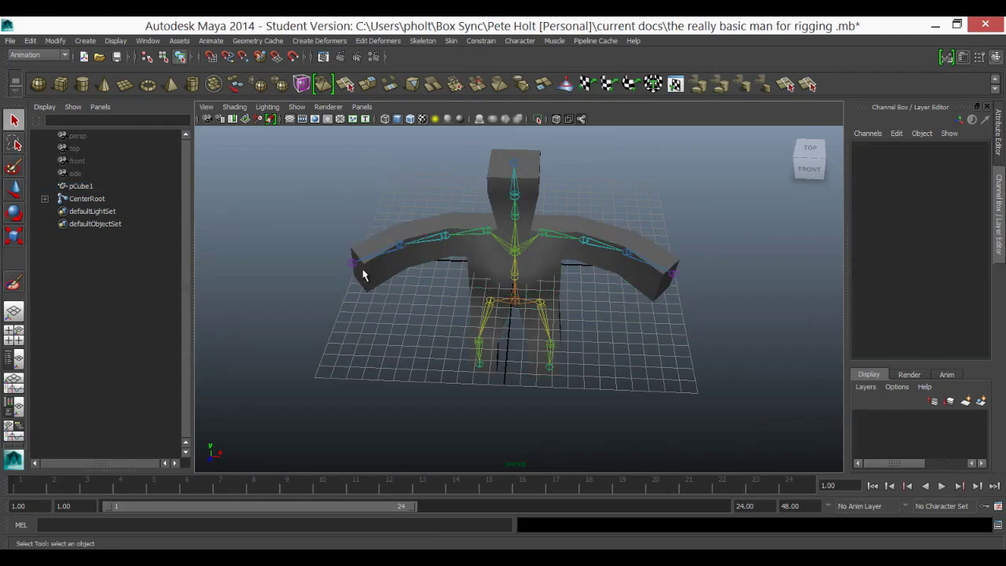
pyautogui.click(444, 238)
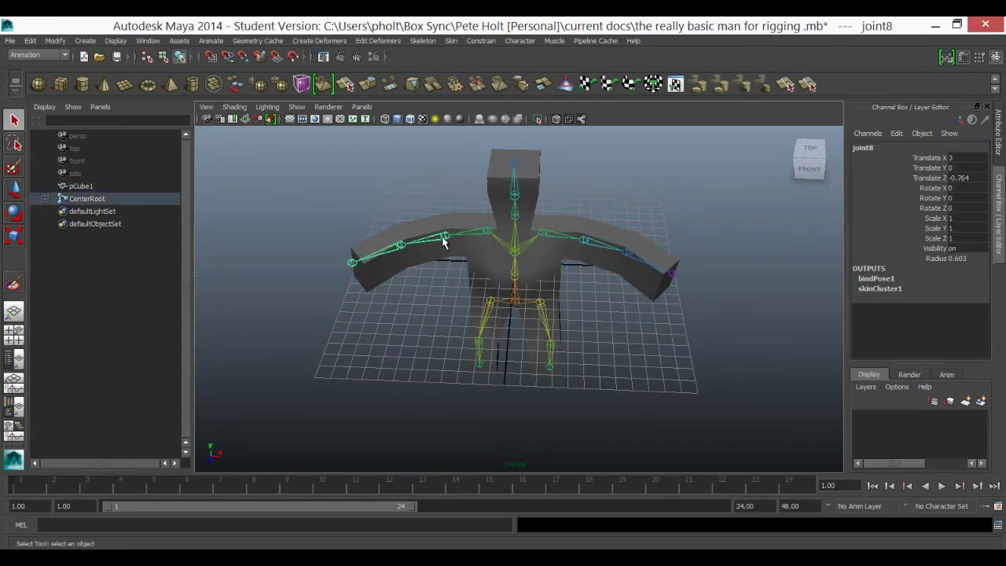
pyautogui.click(13, 212)
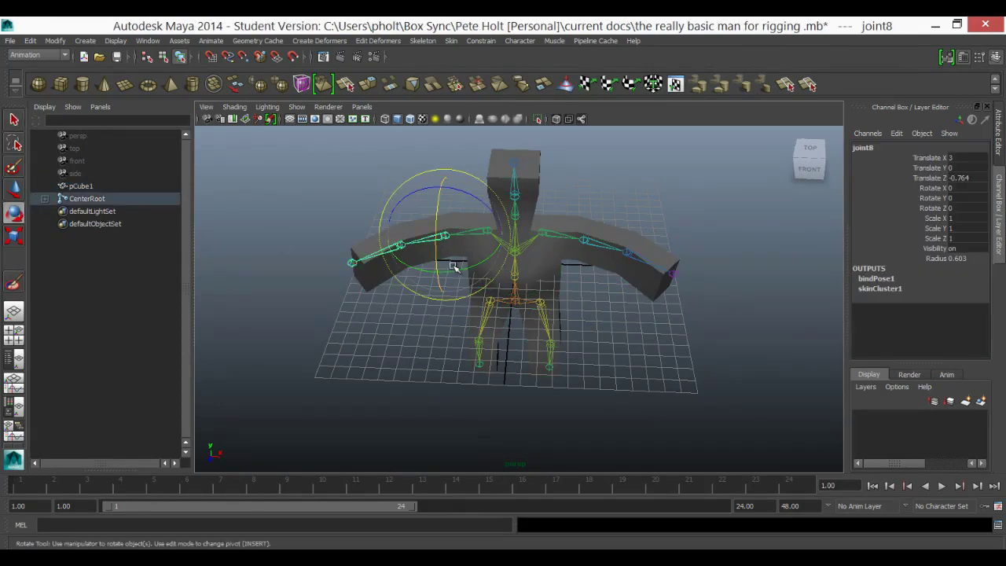
pyautogui.moveTo(460, 273); pyautogui.dragTo(489, 270)
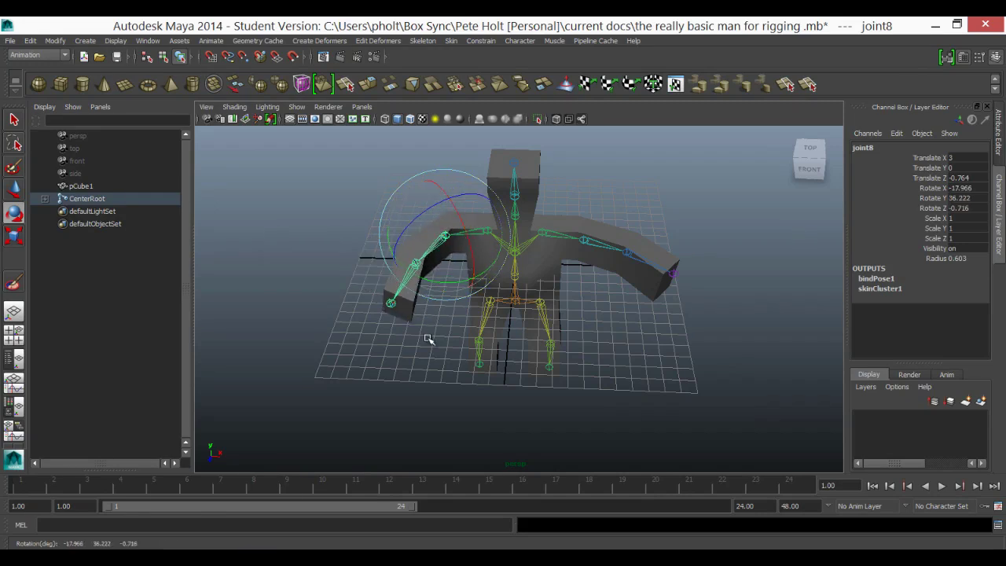
pyautogui.click(427, 341)
pyautogui.click(417, 272)
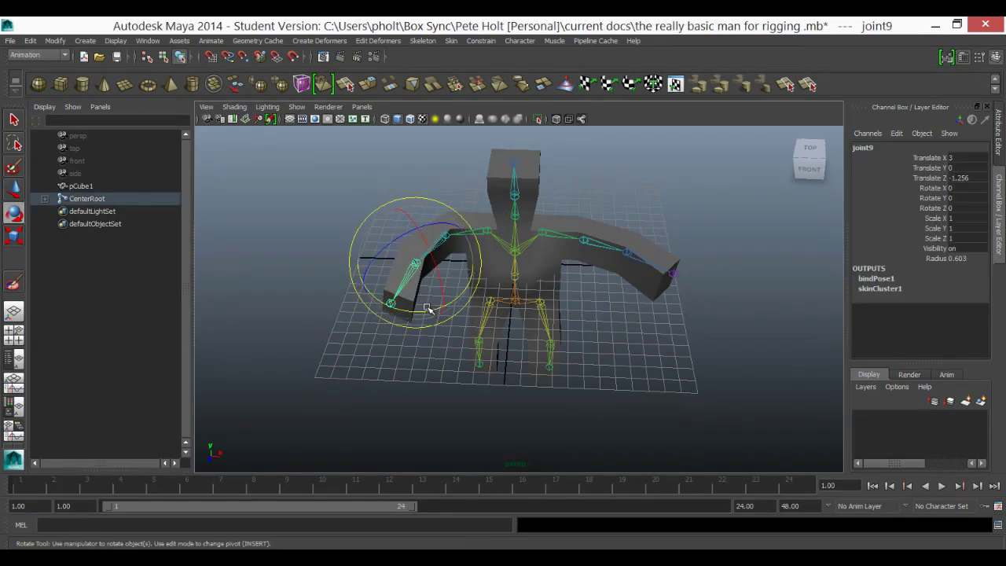
pyautogui.moveTo(428, 308); pyautogui.dragTo(458, 303)
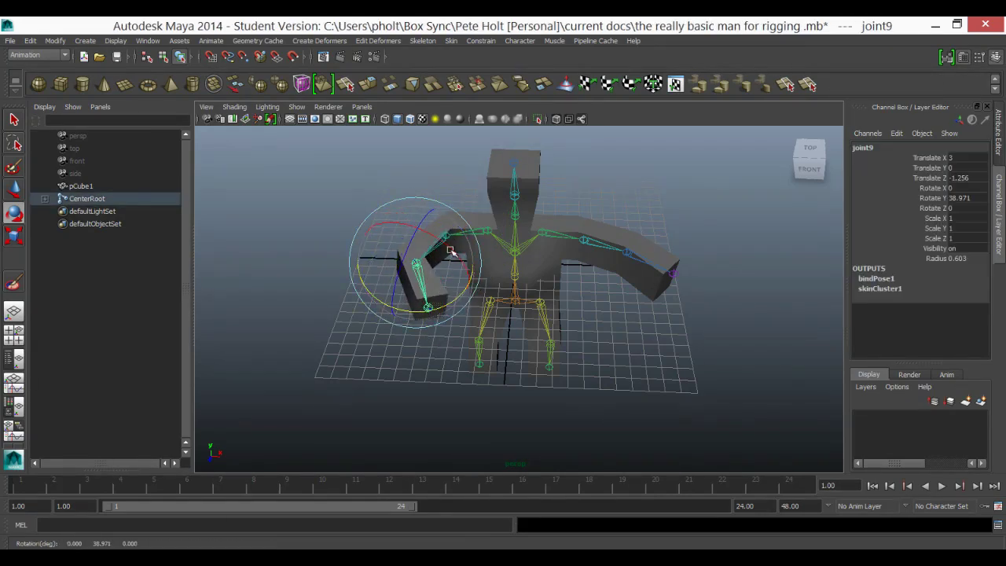
pyautogui.click(451, 181)
pyautogui.click(444, 235)
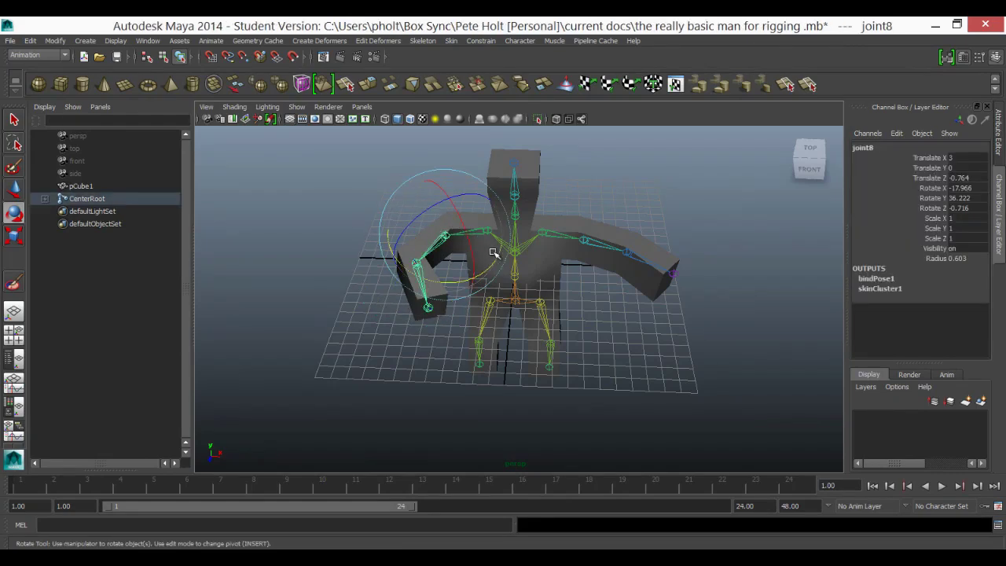
pyautogui.moveTo(496, 253); pyautogui.dragTo(486, 260)
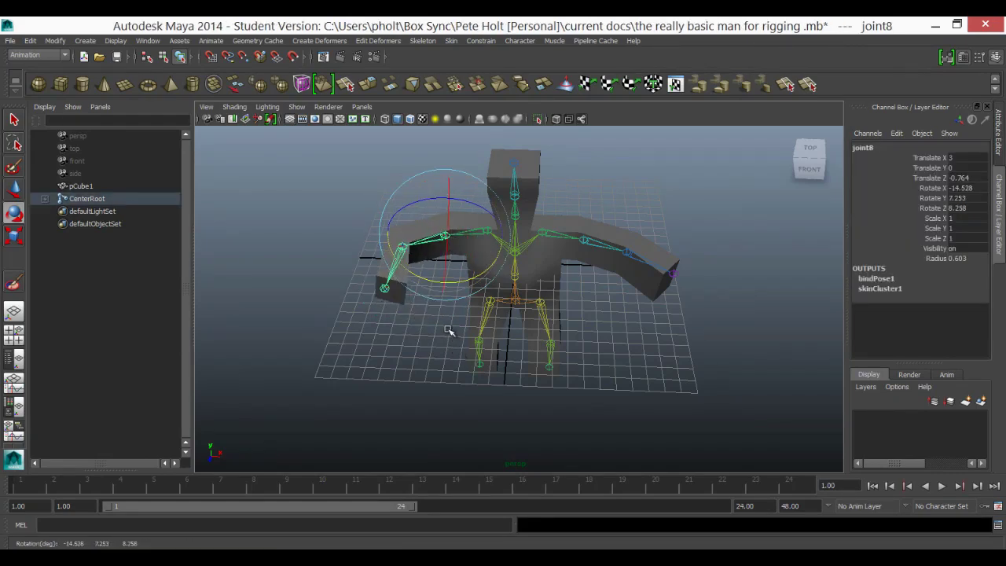
pyautogui.hotkey('ctrl', 'z')
pyautogui.hotkey('ctrl', 'z')
pyautogui.hotkey('ctrl', 'z')
pyautogui.hotkey('shift', 'z')
pyautogui.hotkey('ctrl', 'z')
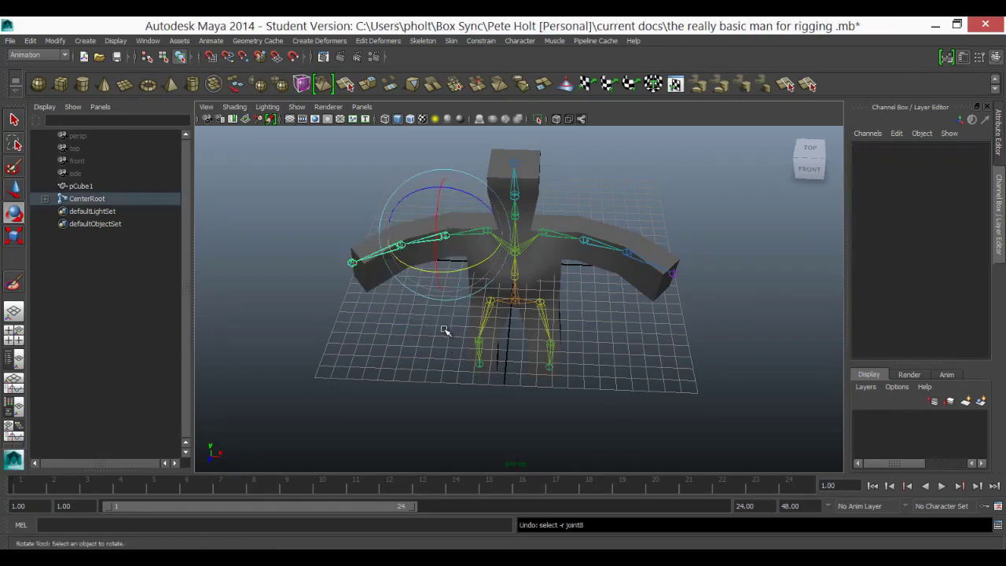
pyautogui.click(444, 330)
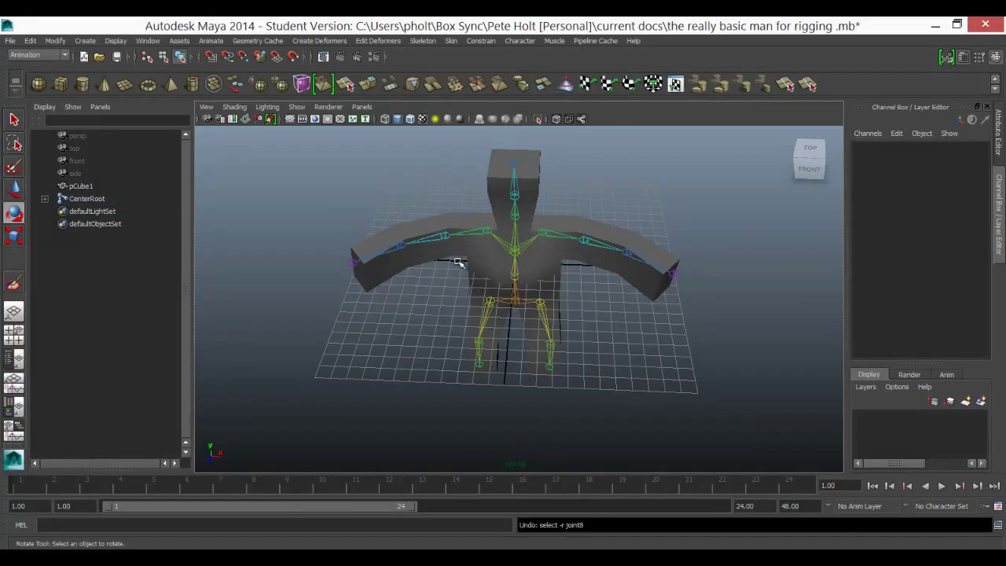
# - Create ikHandle1 running from the left shoulder joint to the left wrist joint
pyautogui.click(422, 41)
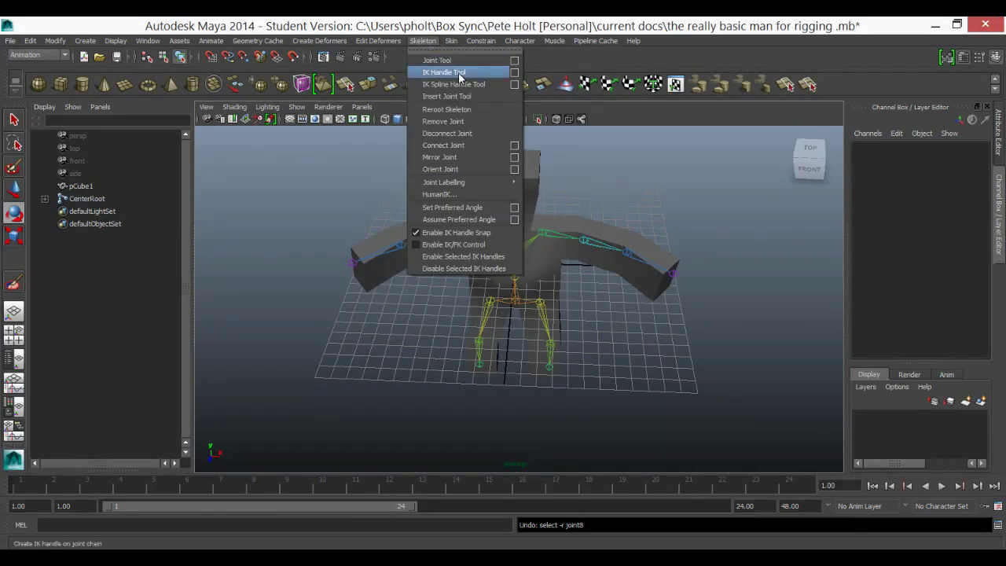
pyautogui.click(457, 73)
pyautogui.click(487, 232)
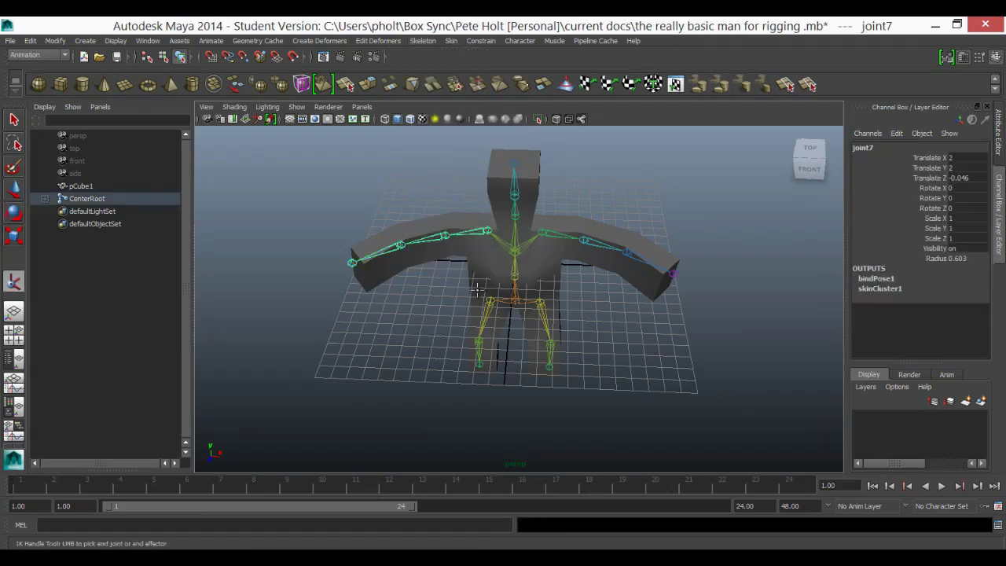
pyautogui.click(352, 263)
pyautogui.press('e')
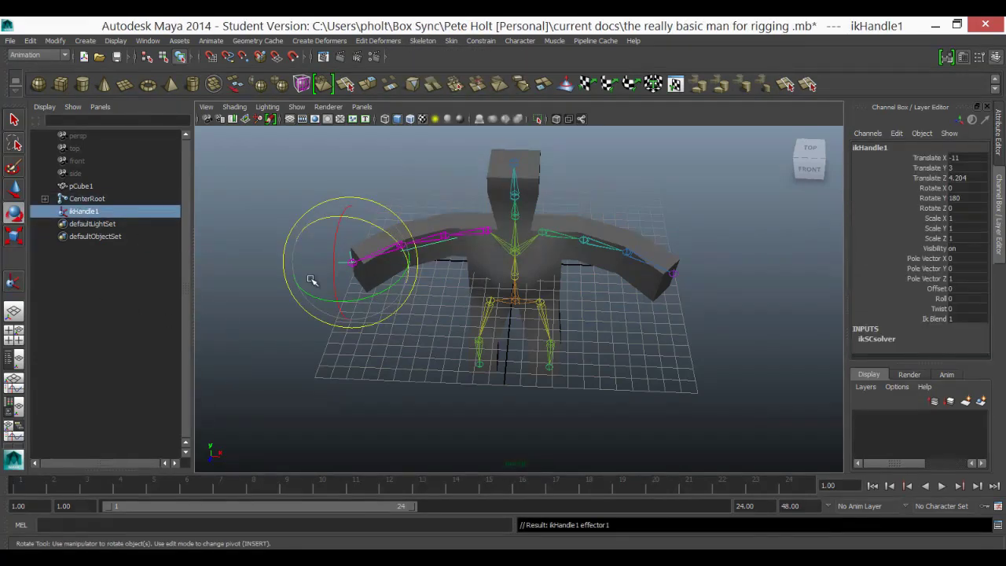
# - Drag ikHandle1 to bend the left arm down and back up, then undo to straighten it
pyautogui.click(71, 214)
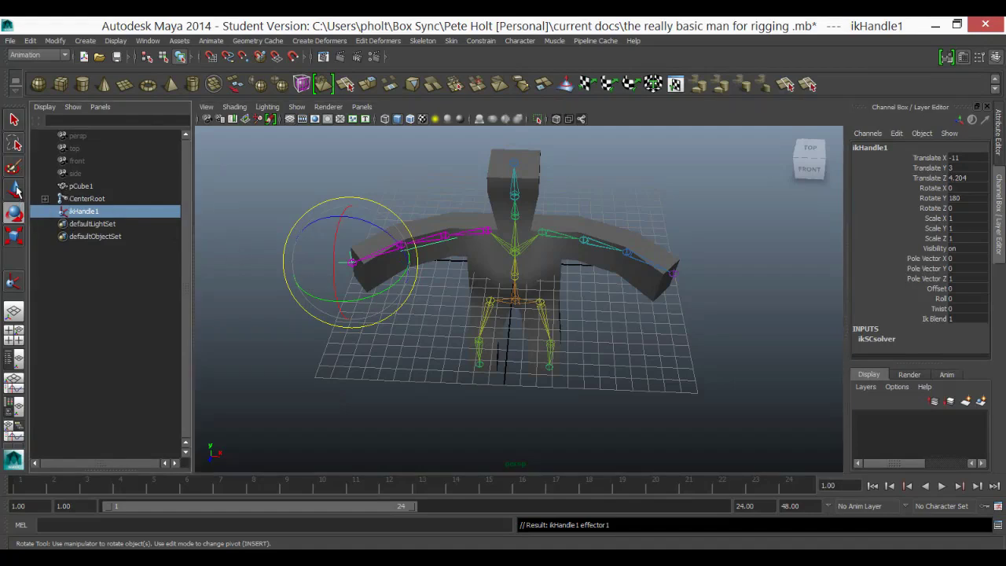
pyautogui.click(14, 189)
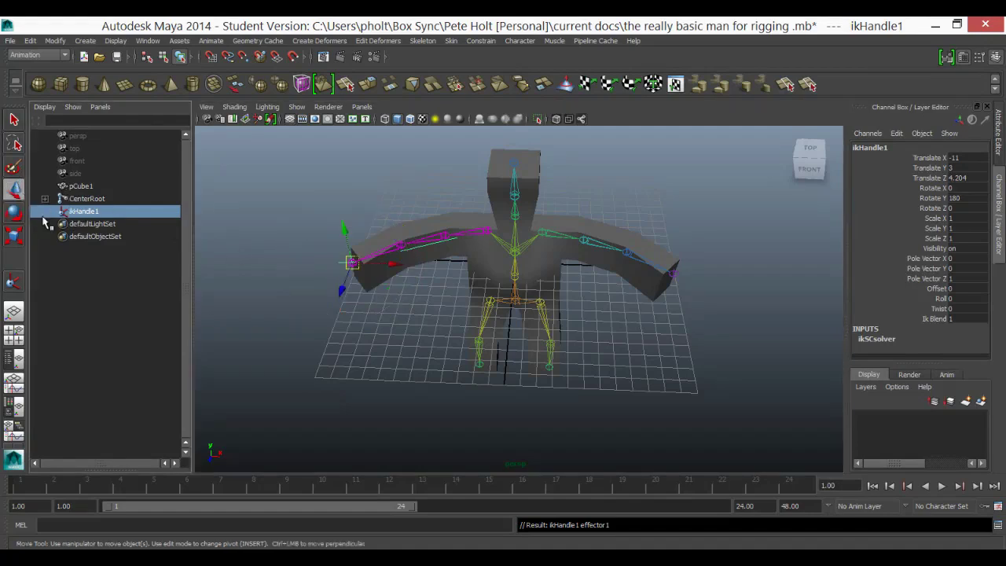
pyautogui.click(352, 262)
pyautogui.moveTo(351, 262); pyautogui.dragTo(423, 310)
pyautogui.moveTo(368, 245); pyautogui.dragTo(417, 308)
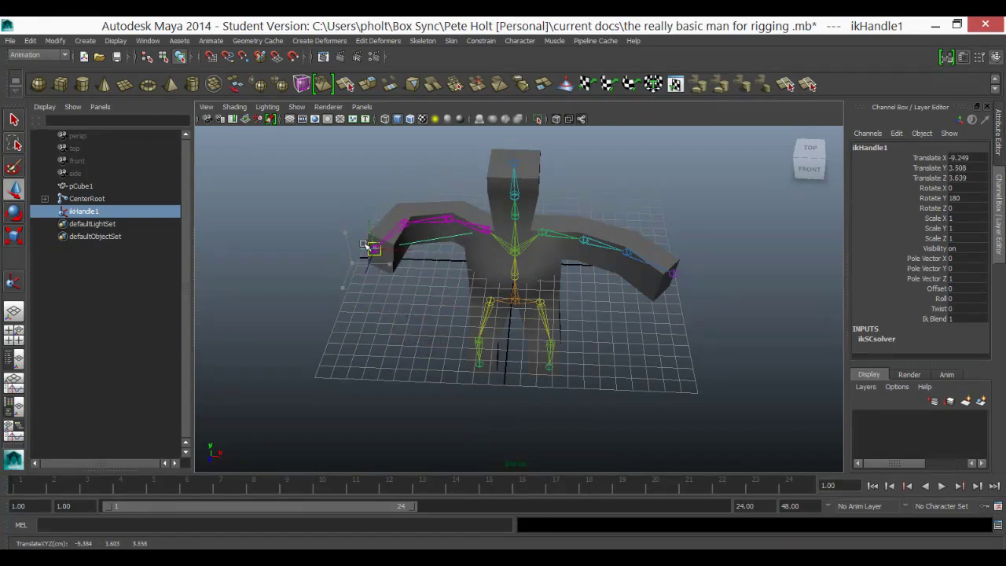
pyautogui.moveTo(362, 242); pyautogui.dragTo(368, 282)
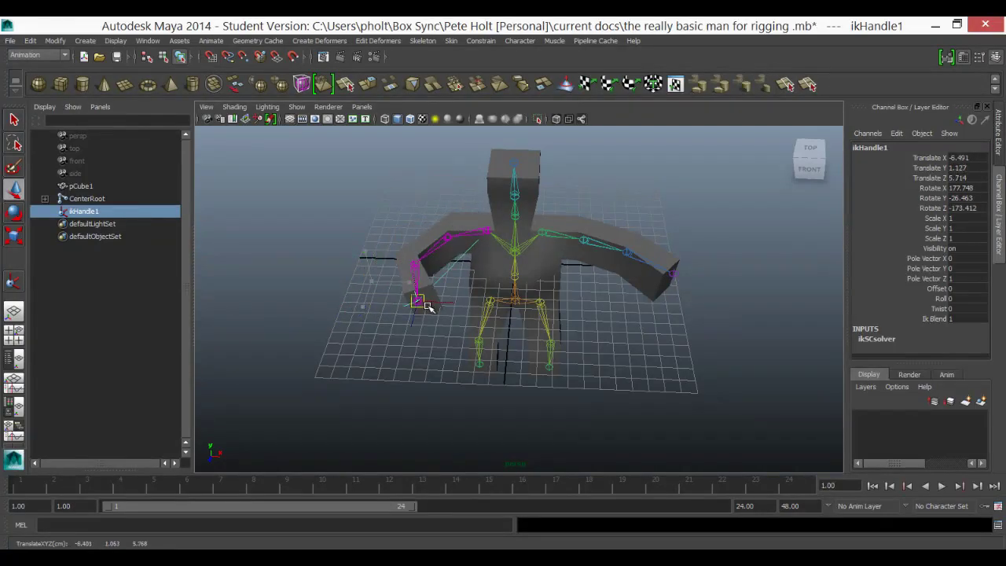
pyautogui.moveTo(429, 308); pyautogui.dragTo(424, 288)
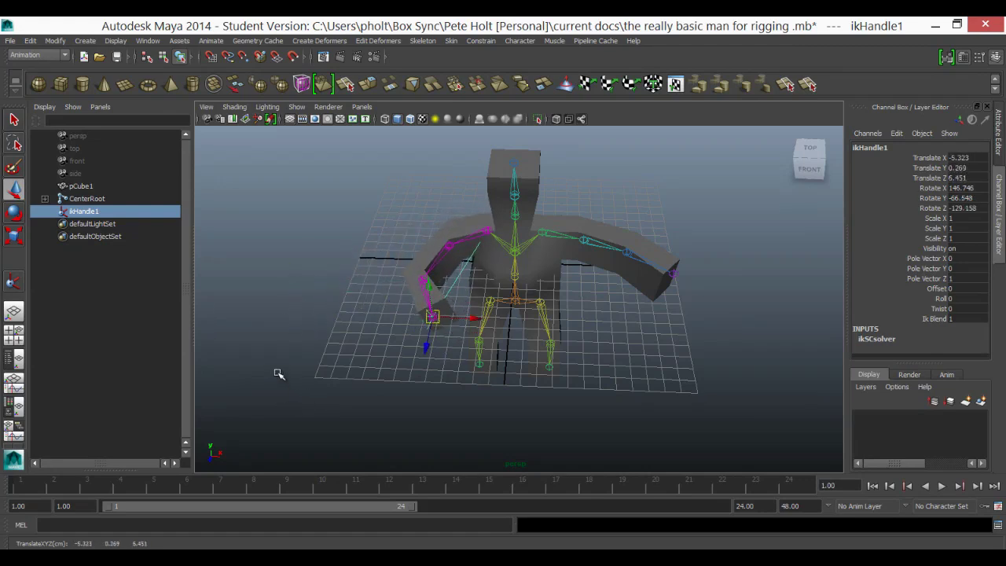
pyautogui.hotkey('ctrl', 'z')
pyautogui.hotkey('ctrl', 'z')
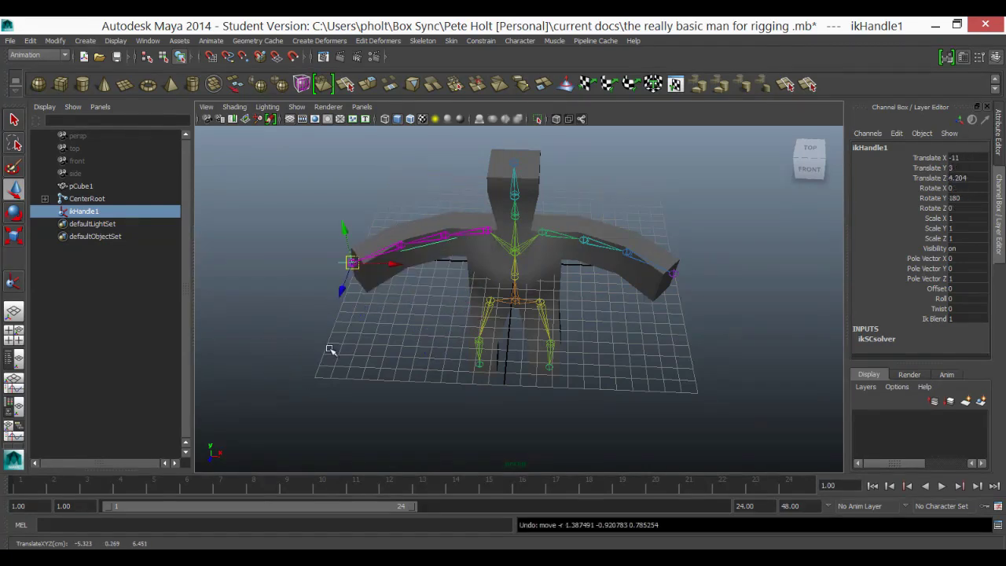